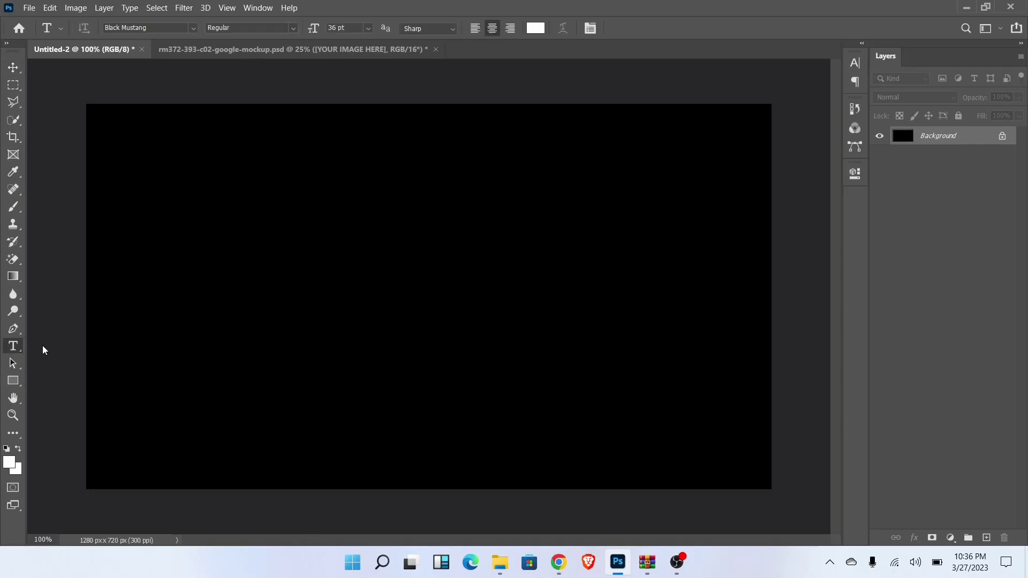
- Type COBRA as white text on the black canvas
left_click(440, 283)
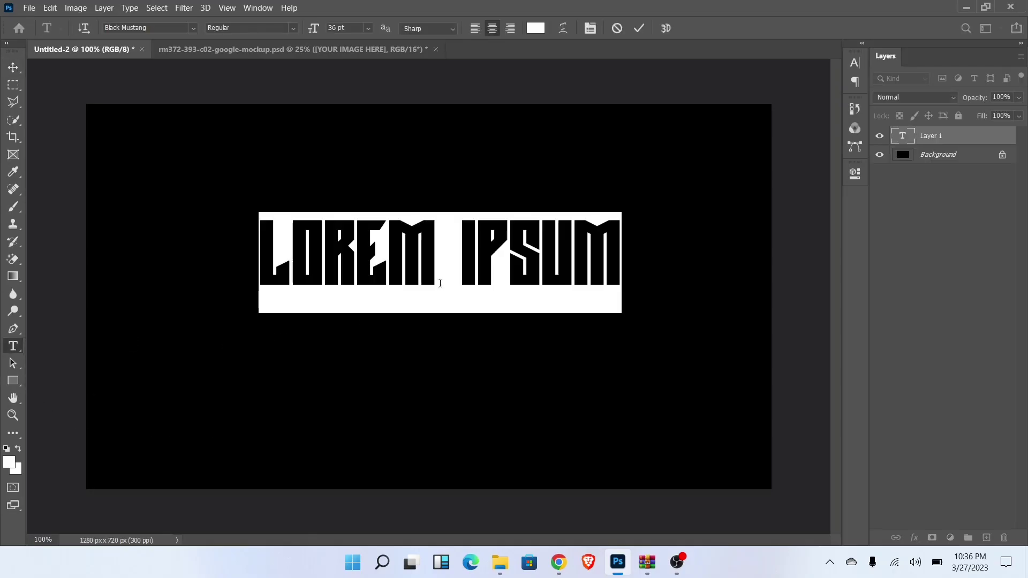
type("COBRA")
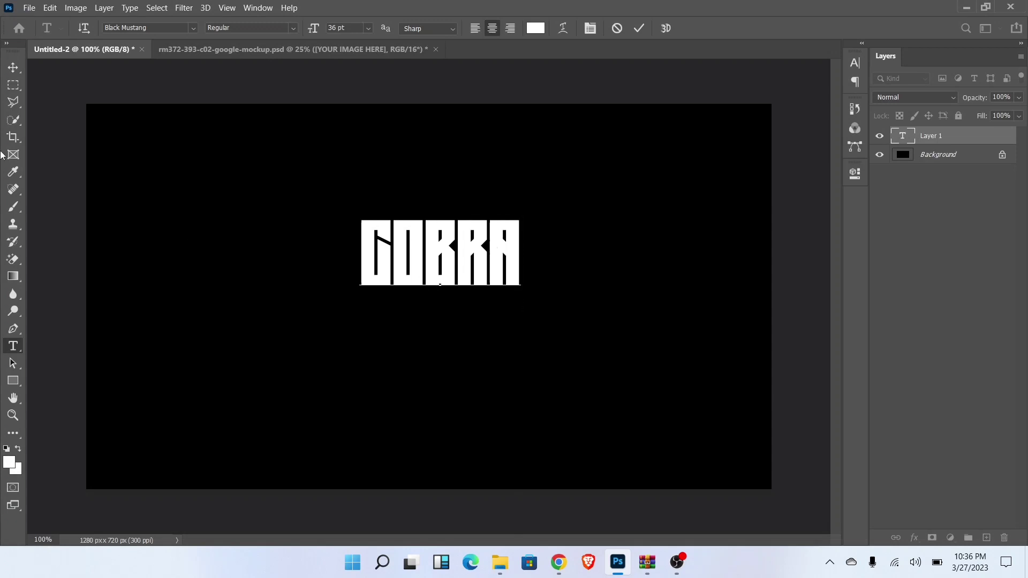
left_click(13, 67)
- Scale COBRA up to about 261% and move it to the canvas centre
left_click(218, 340)
key("ctrl+t")
left_click_drag(519, 260, 682, 266)
left_click_drag(356, 264, 262, 262)
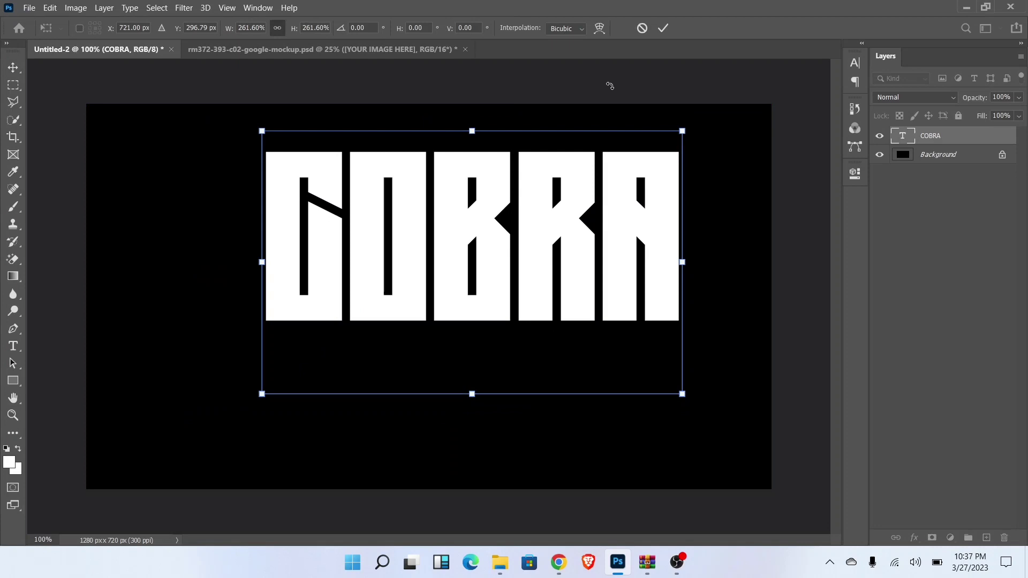
left_click(663, 27)
left_click_drag(468, 229, 426, 289)
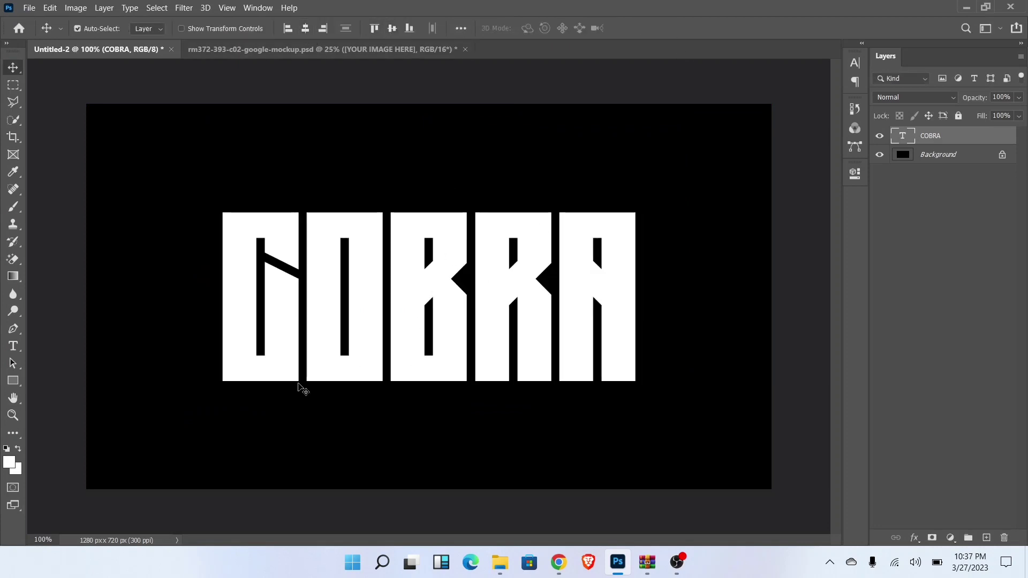
- Draw a long thin white rectangle bar centred below COBRA
left_click(13, 381)
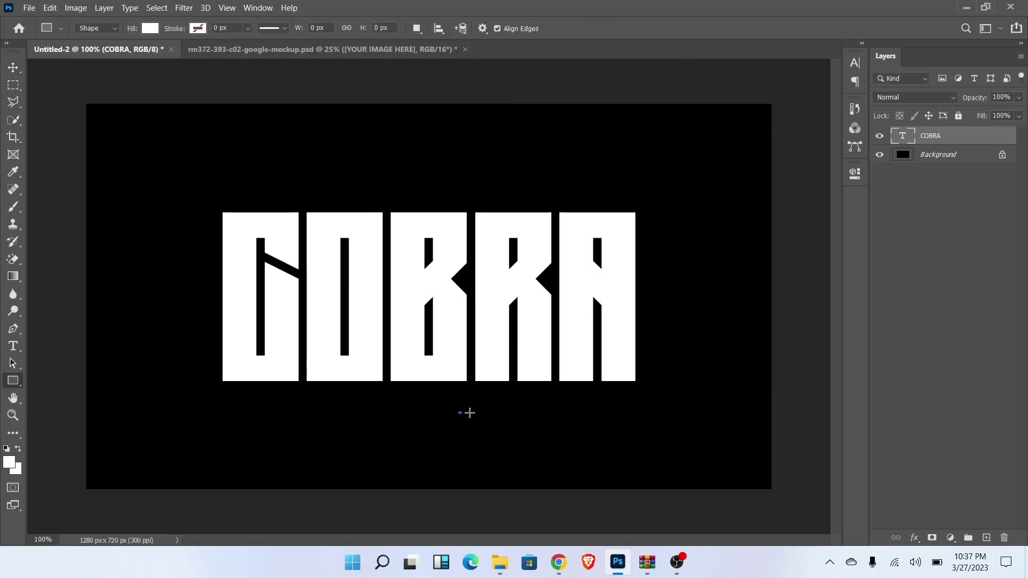
left_click_drag(469, 413, 668, 416)
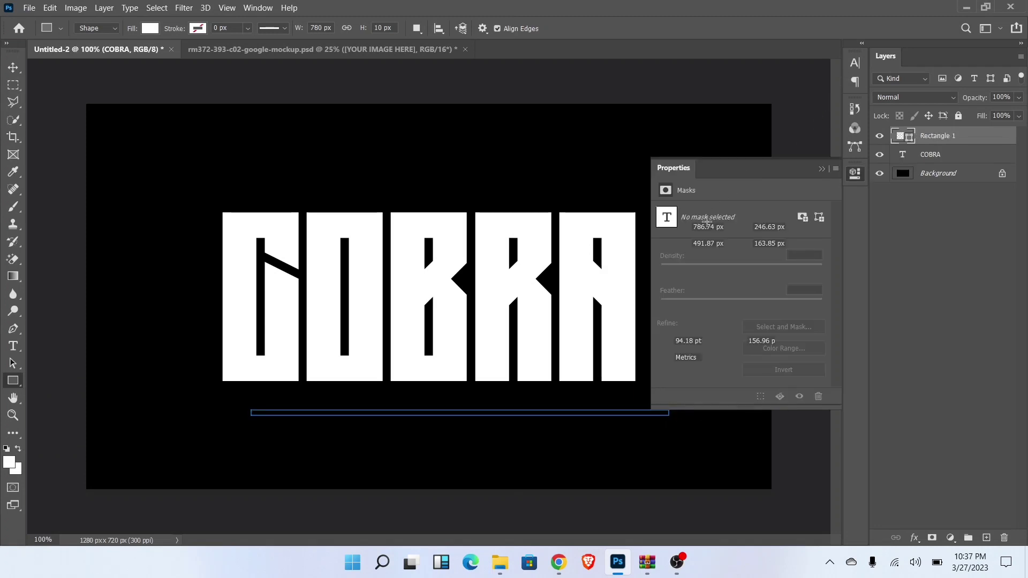
left_click(822, 169)
left_click(13, 68)
left_click_drag(680, 402, 649, 401)
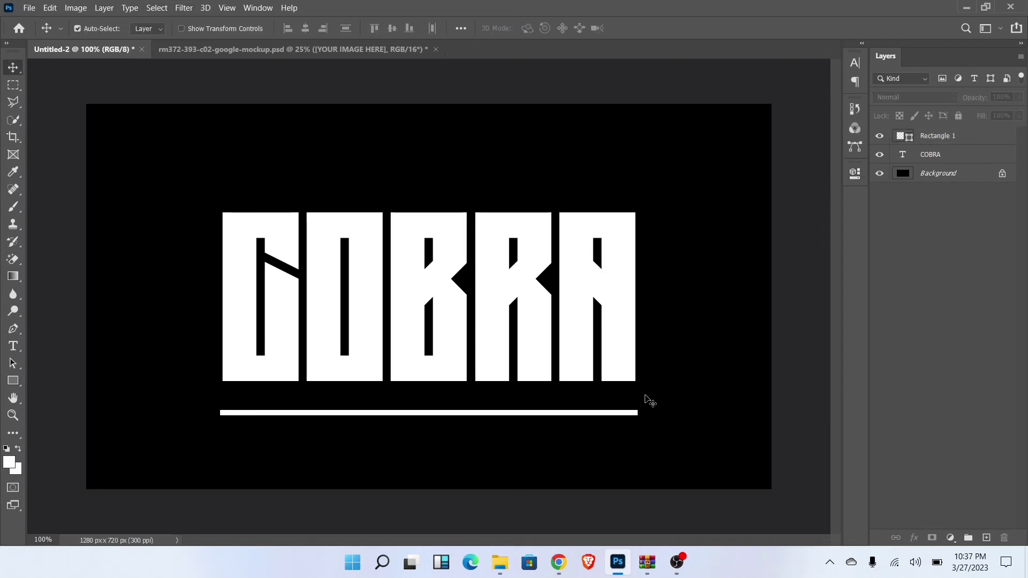
- Rotate the bar to about -43° so it slashes through the C and O
left_click(936, 134)
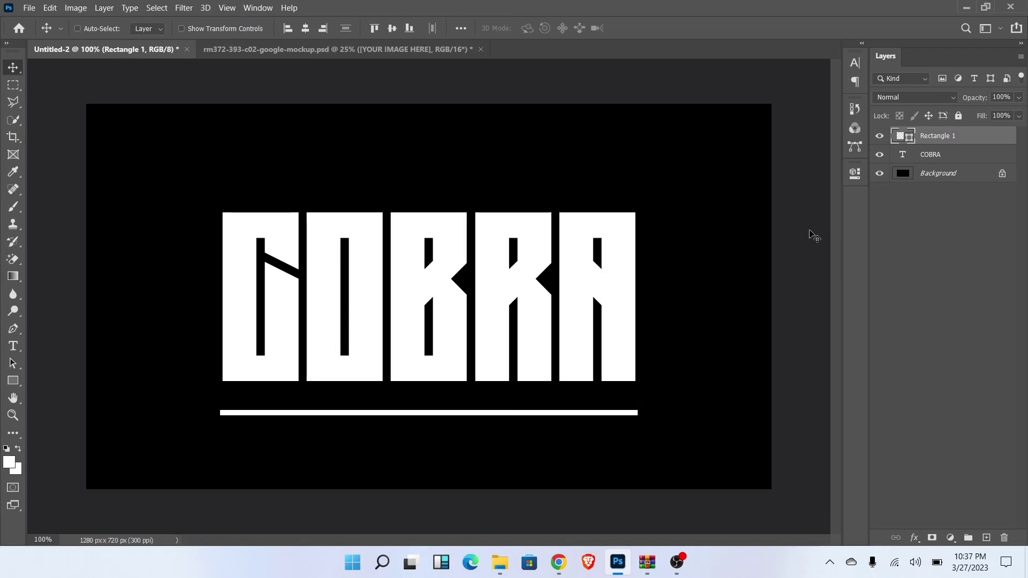
key("ctrl+t")
left_click_drag(647, 409, 442, 180)
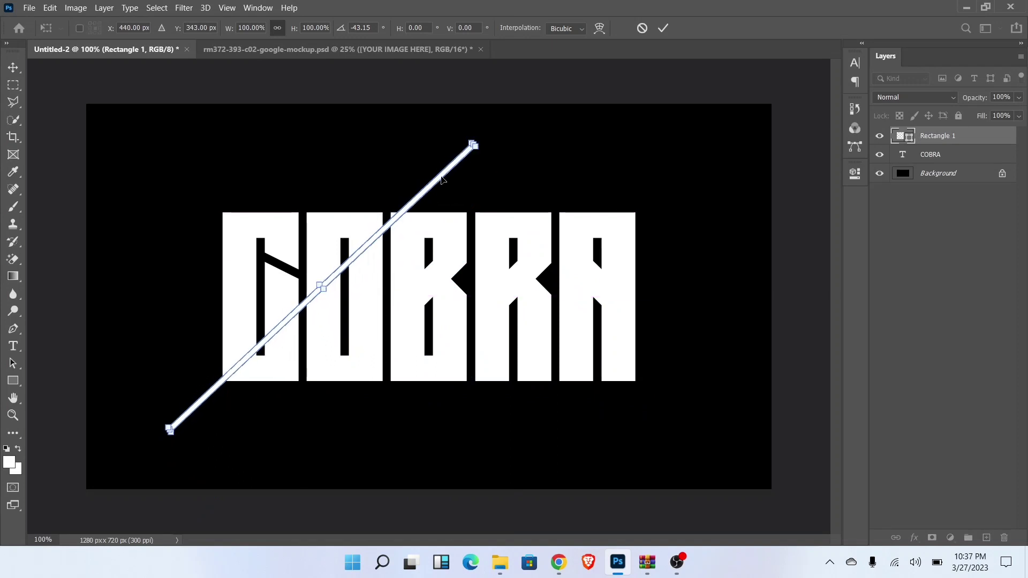
left_click(663, 28)
- Duplicate the bar's layer and name the copy Rectangle 2
right_click(958, 144)
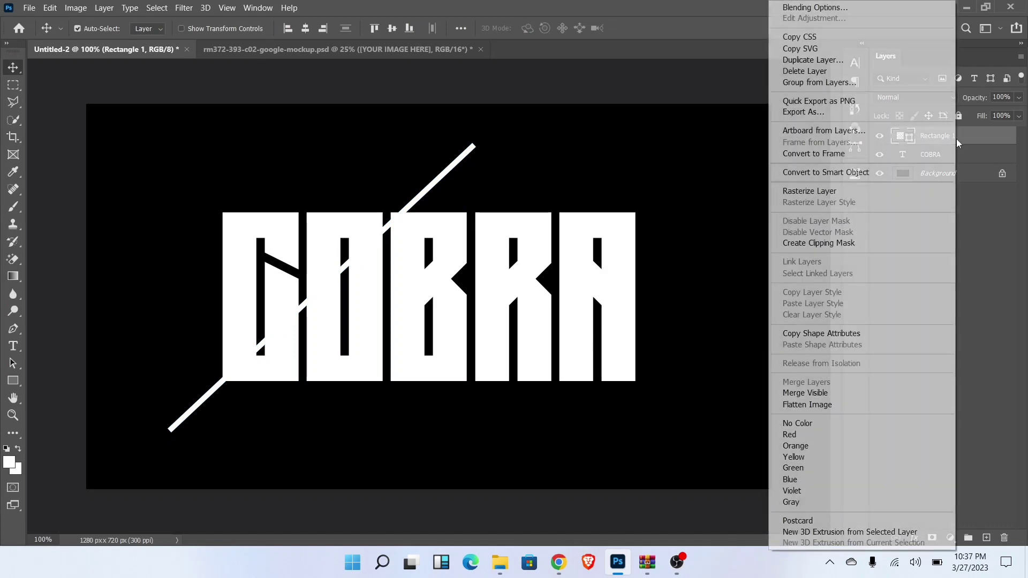
left_click(813, 60)
left_click(558, 163)
key("BackSpace")
key("BackSpace")
key("BackSpace")
key("BackSpace")
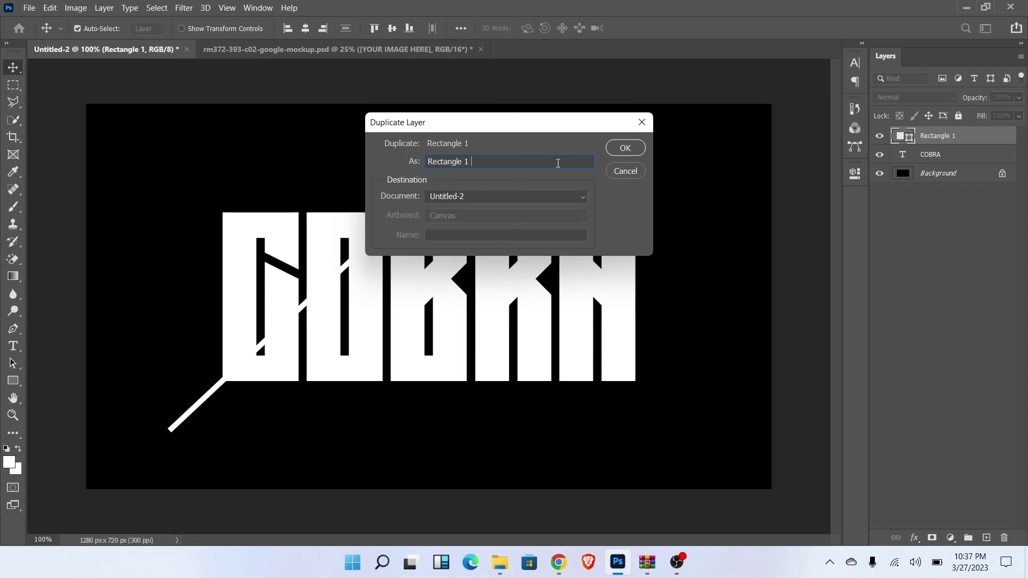
type("2")
key("Return")
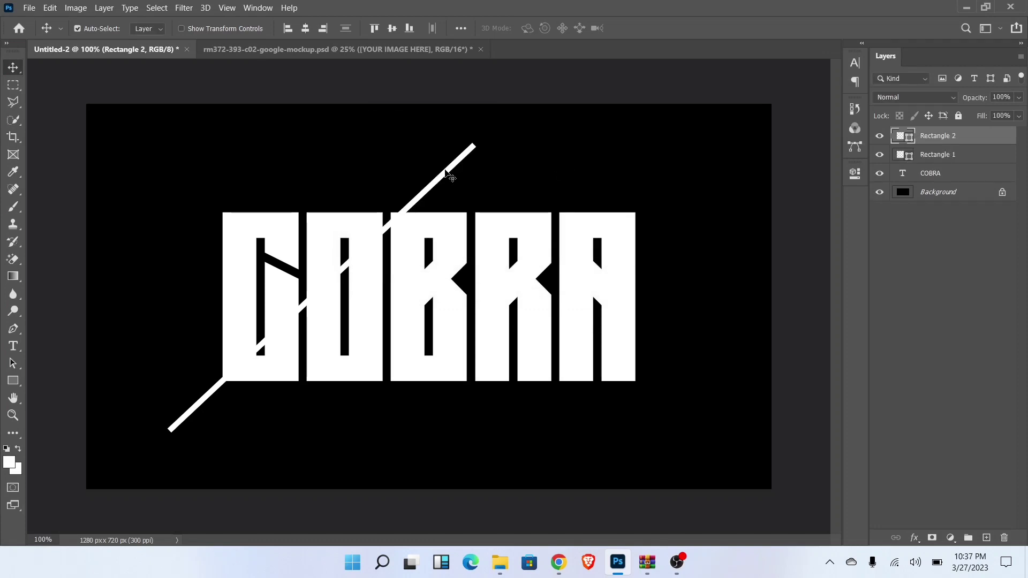
- Move the copy right across the R and A, then select both bars and COBRA
left_click_drag(460, 177, 663, 184)
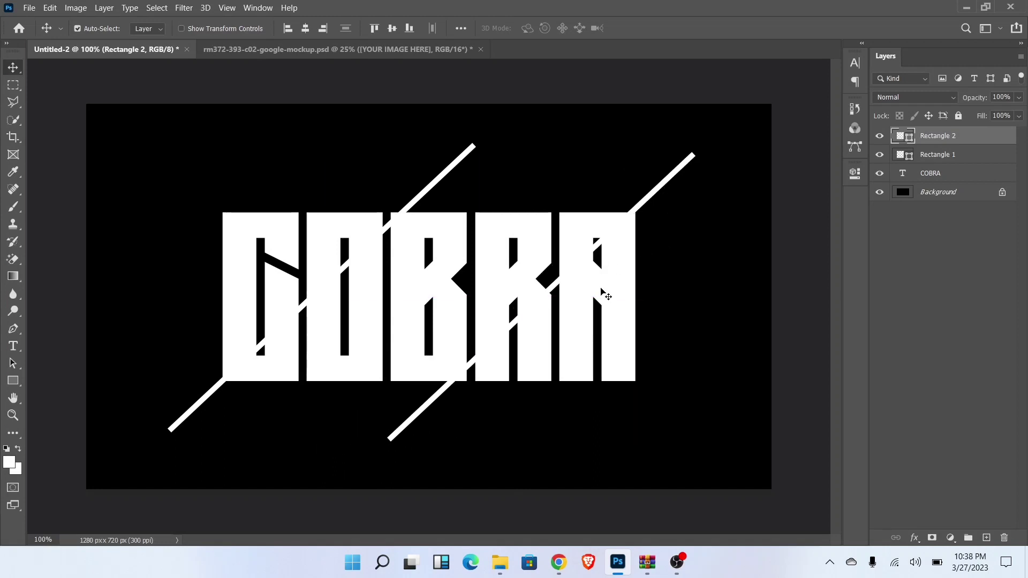
left_click(955, 155)
left_click(961, 144, "shift")
left_click(958, 174, "shift")
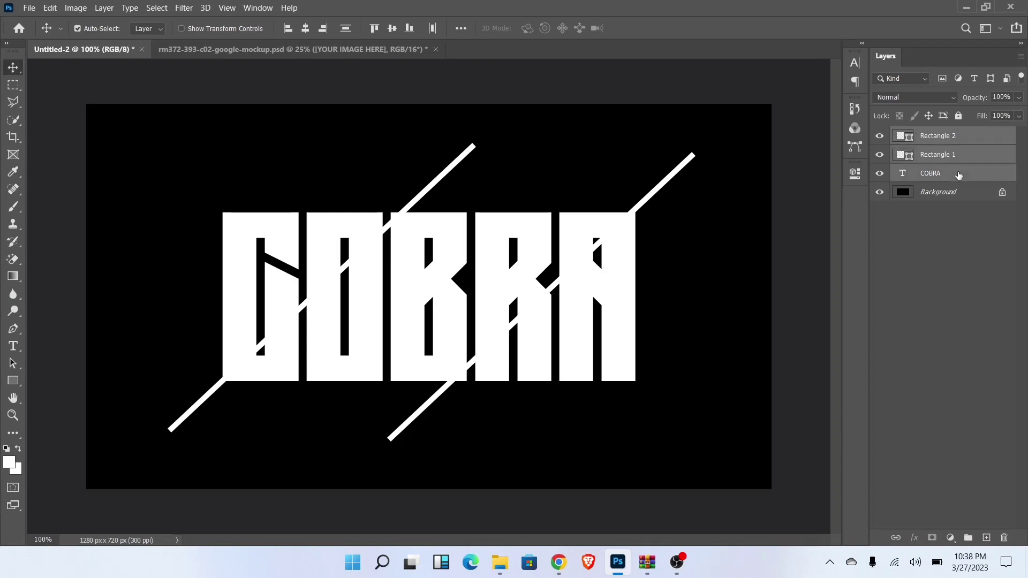
- Convert the COBRA and bar layers into a smart object, then rasterize it
right_click(959, 176)
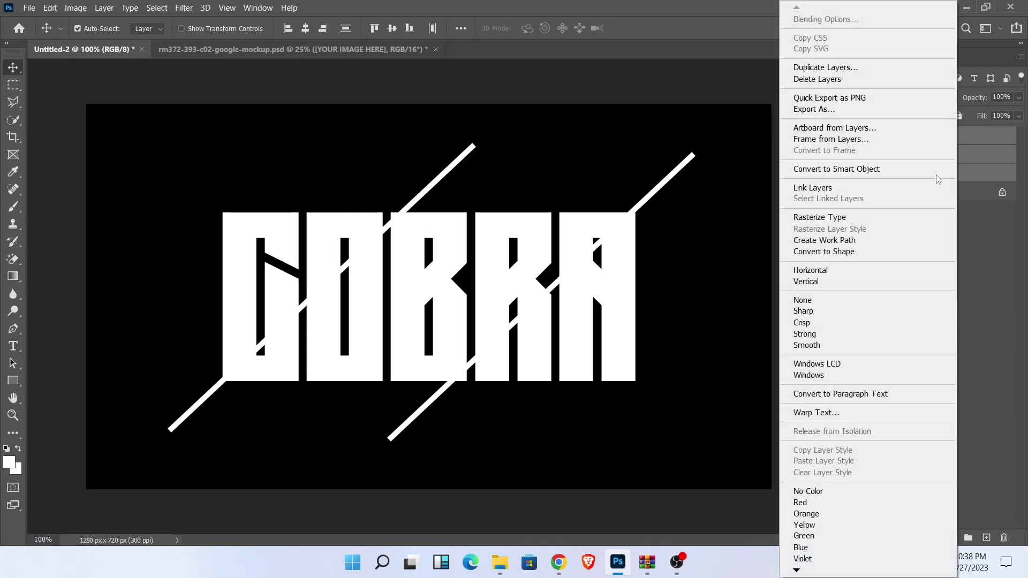
left_click(851, 171)
right_click(945, 138)
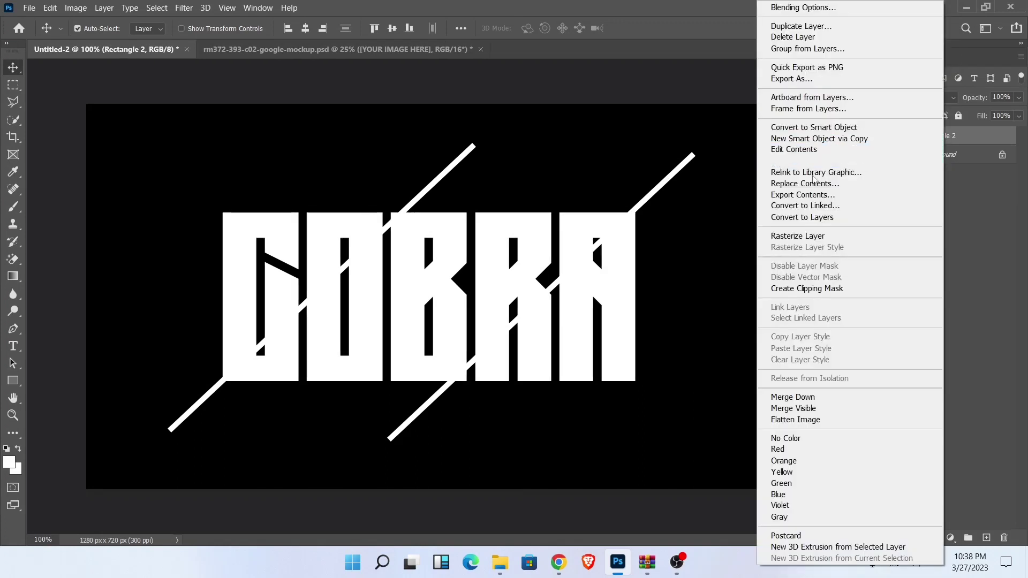
left_click(817, 236)
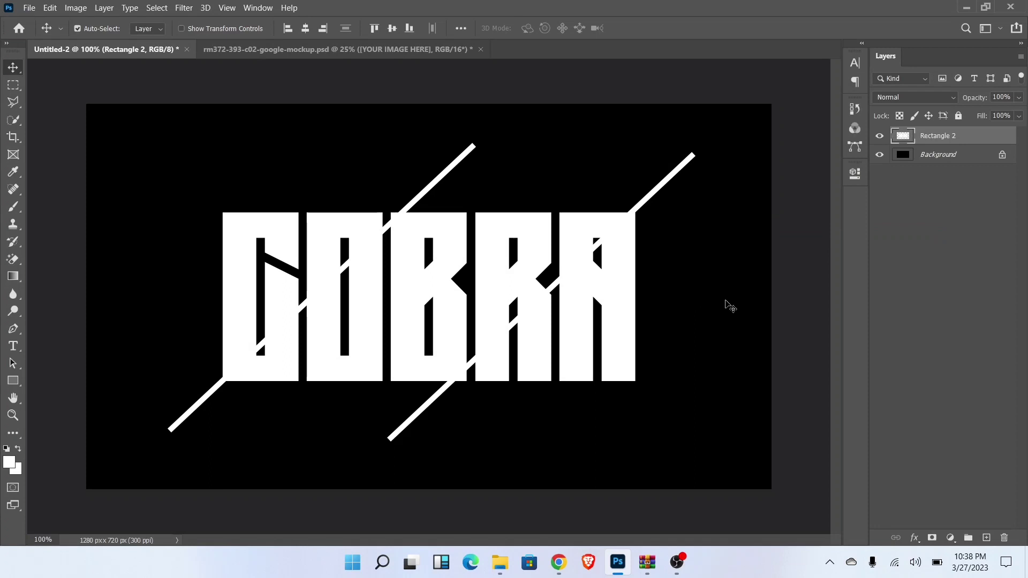
- Trace a polygonal lasso selection around COBRA's part left of the first bar
left_click_drag(13, 102, 43, 102)
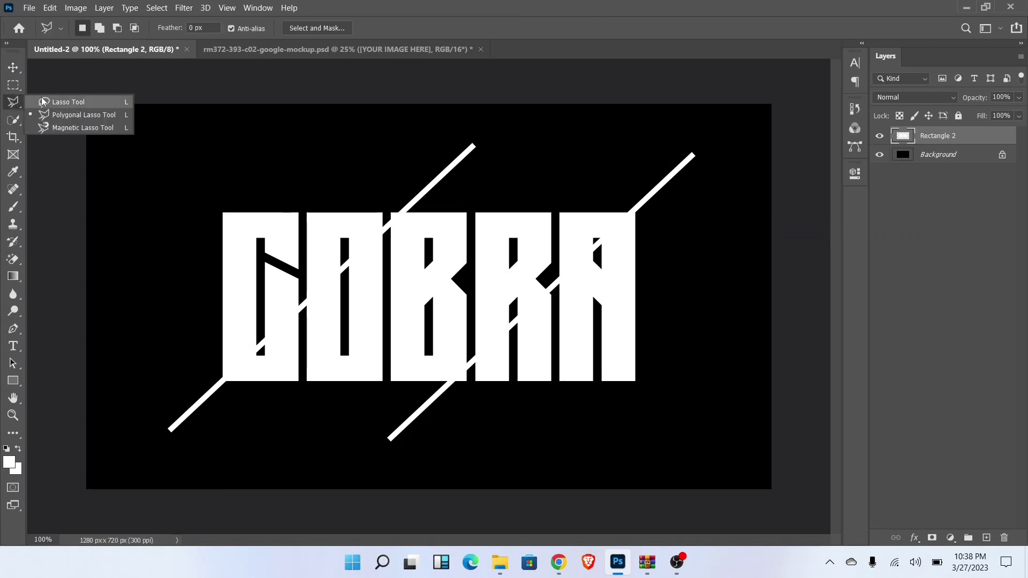
left_click(77, 116)
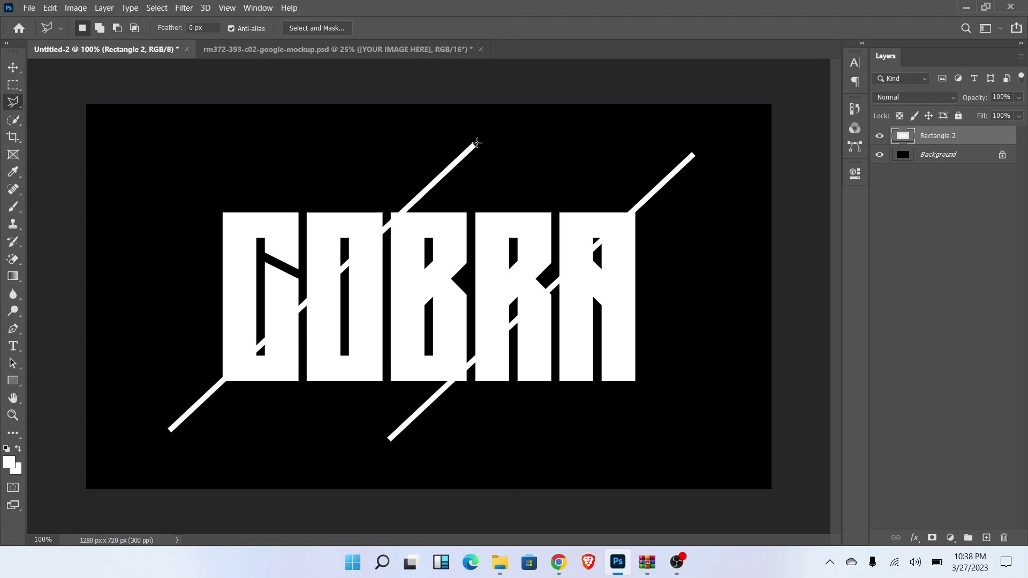
left_click(477, 143)
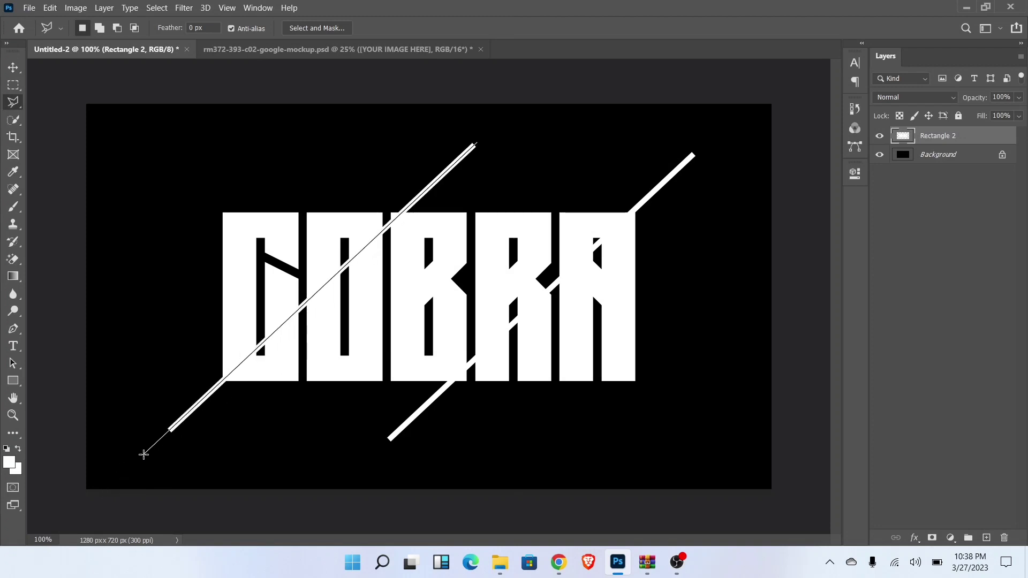
left_click(146, 452)
left_click(162, 150)
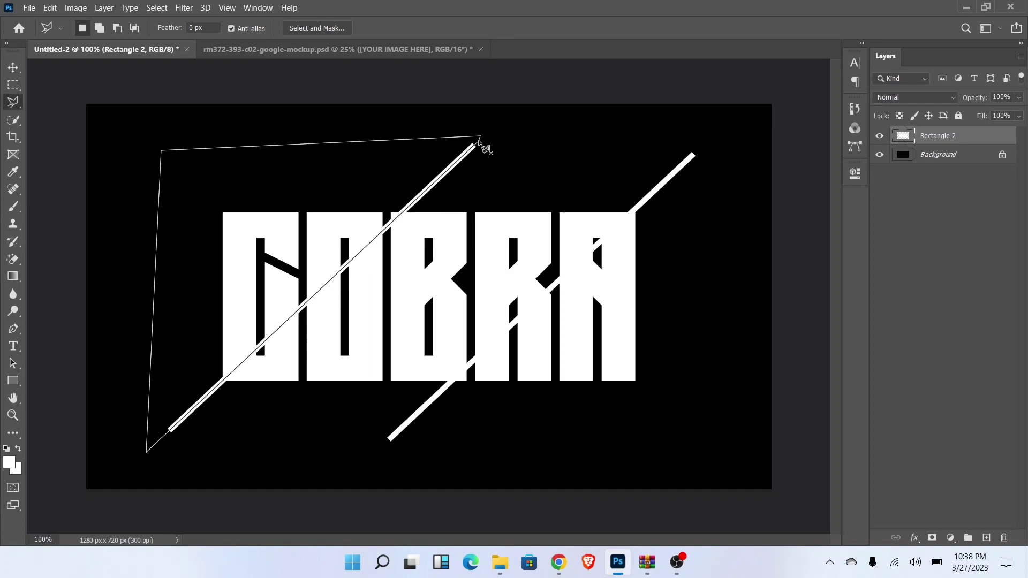
left_click(479, 139)
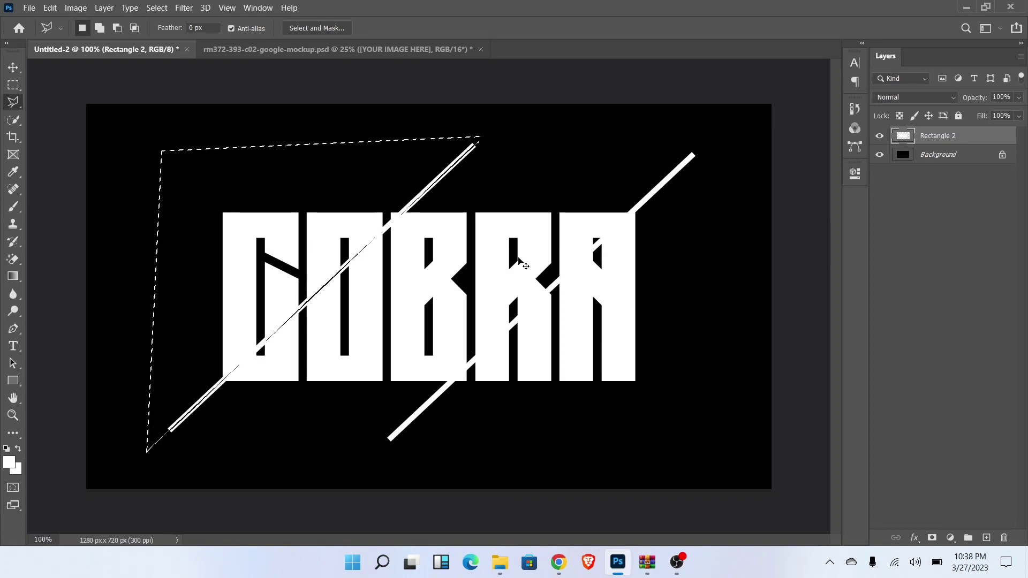
- Cut the left slice onto Layer 1 and offset it slightly left
key("Delete")
key("ctrl+d")
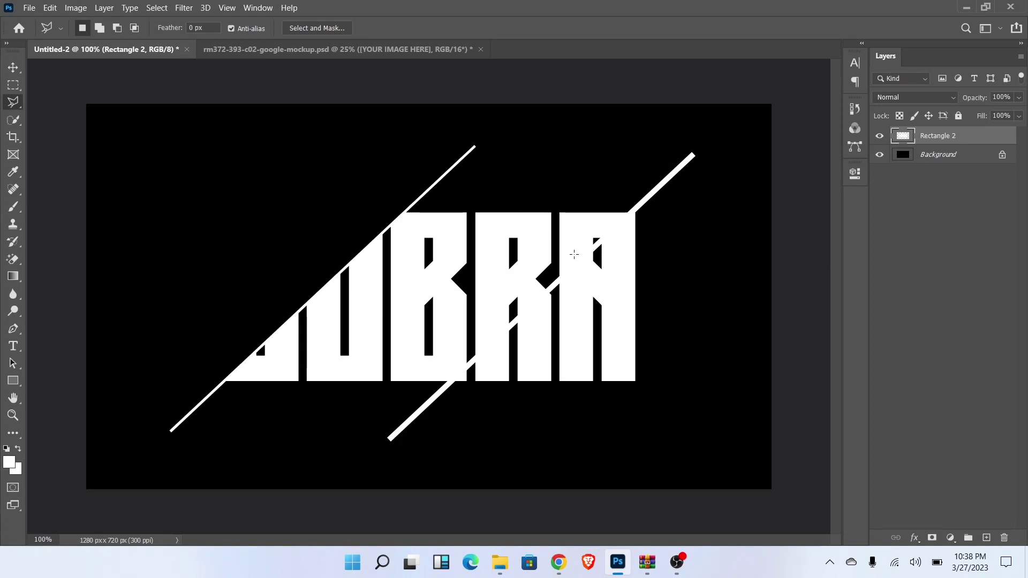
key("ctrl+v")
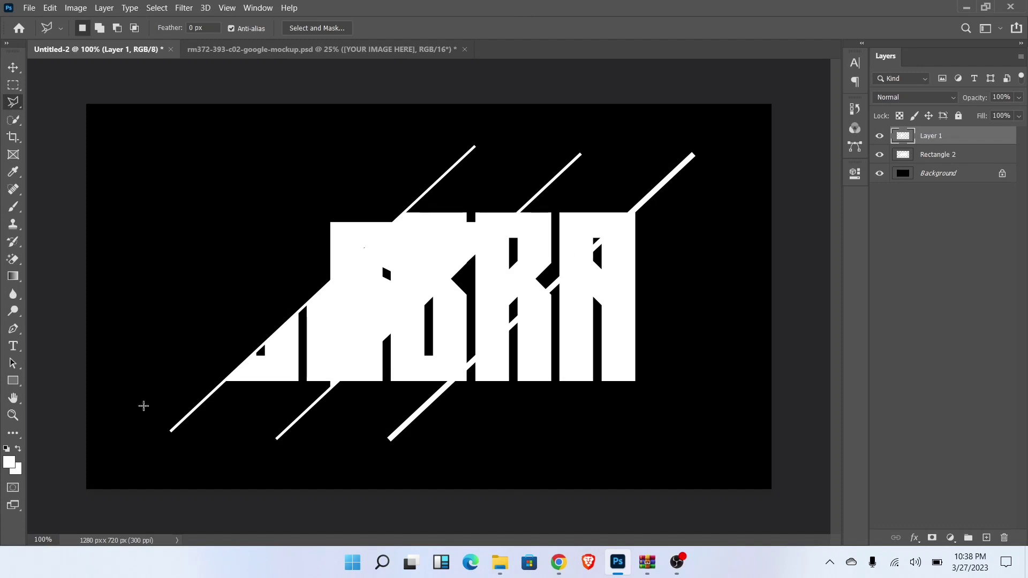
key("v")
left_click_drag(421, 263, 309, 251)
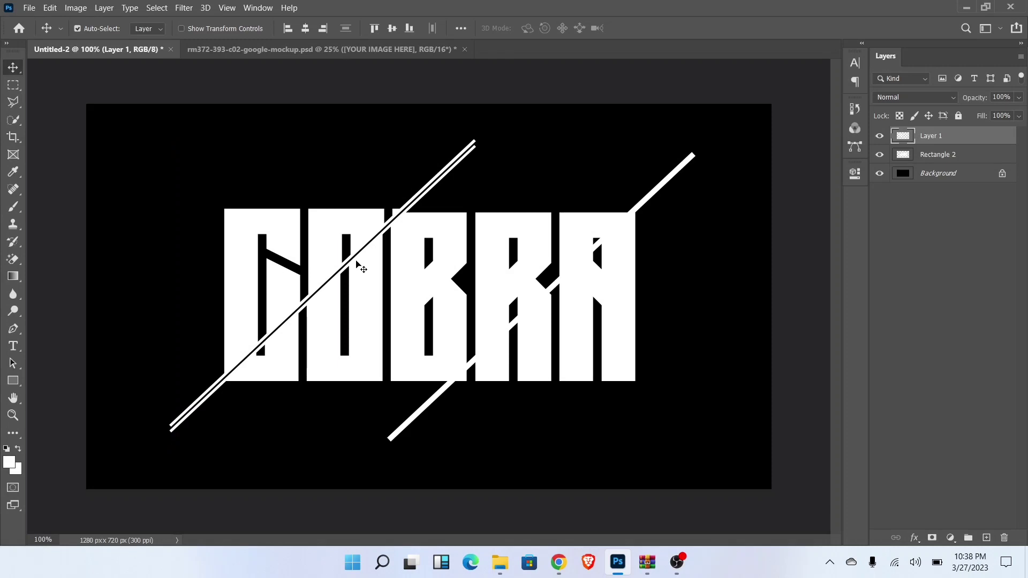
key("shift+Left")
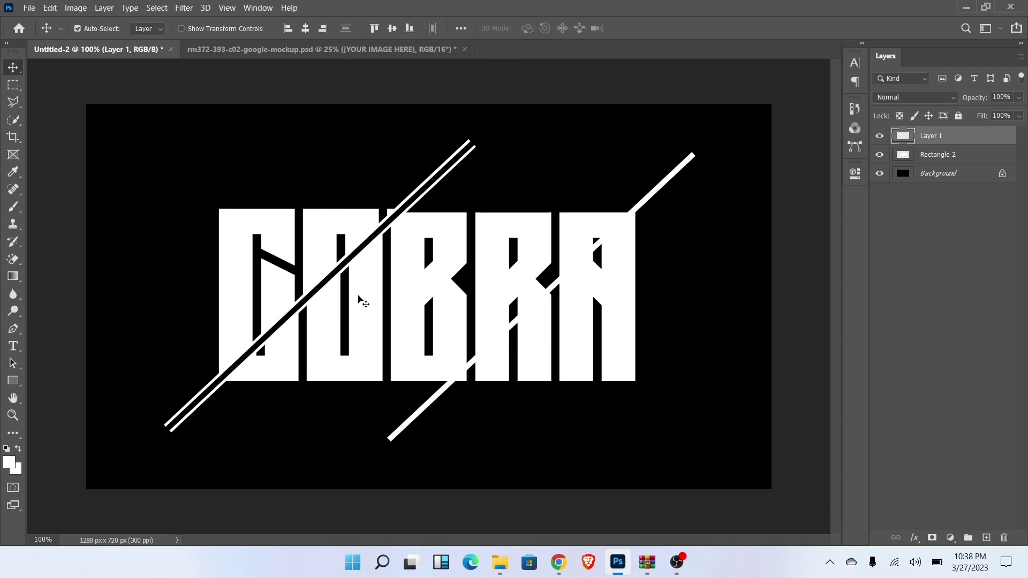
- On Rectangle 2, trace a polygonal lasso selection around the slice right of the second bar
left_click(973, 159)
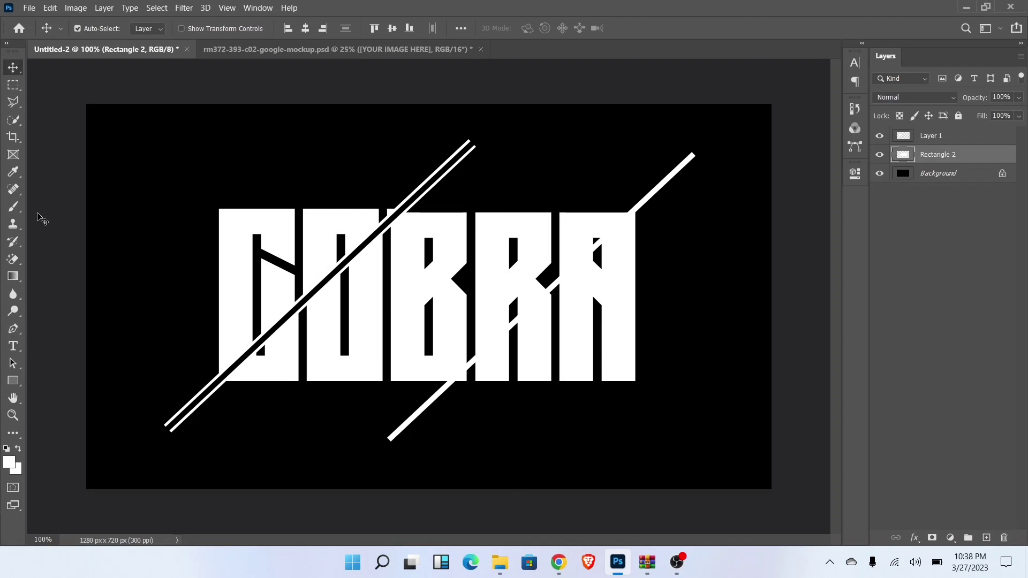
right_click(12, 101)
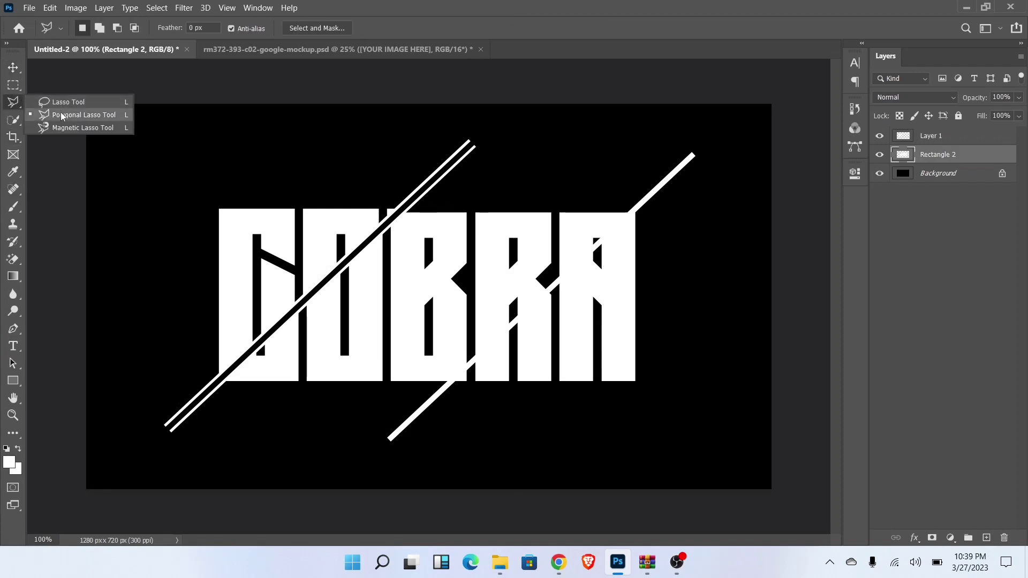
left_click(63, 115)
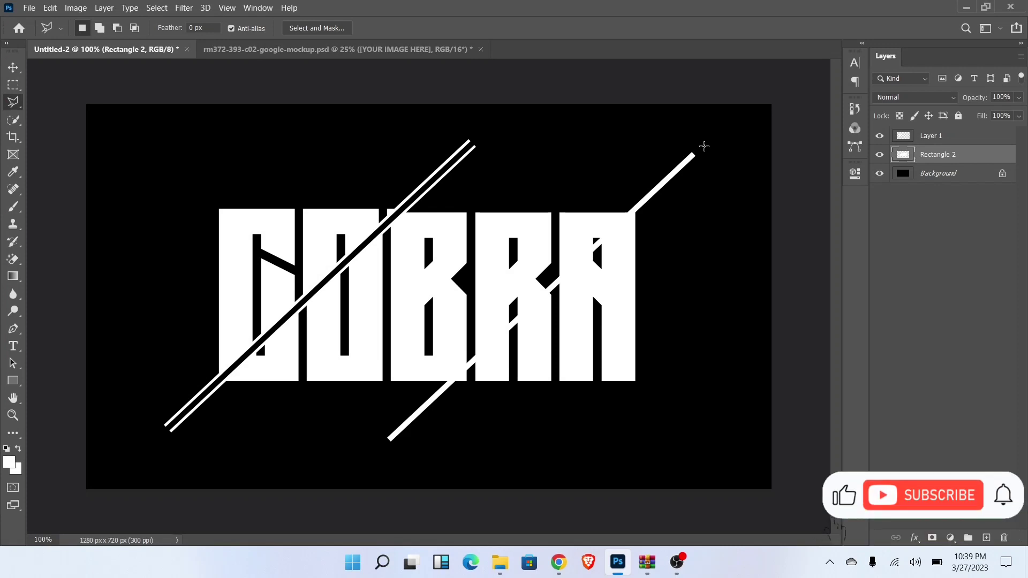
left_click(703, 144)
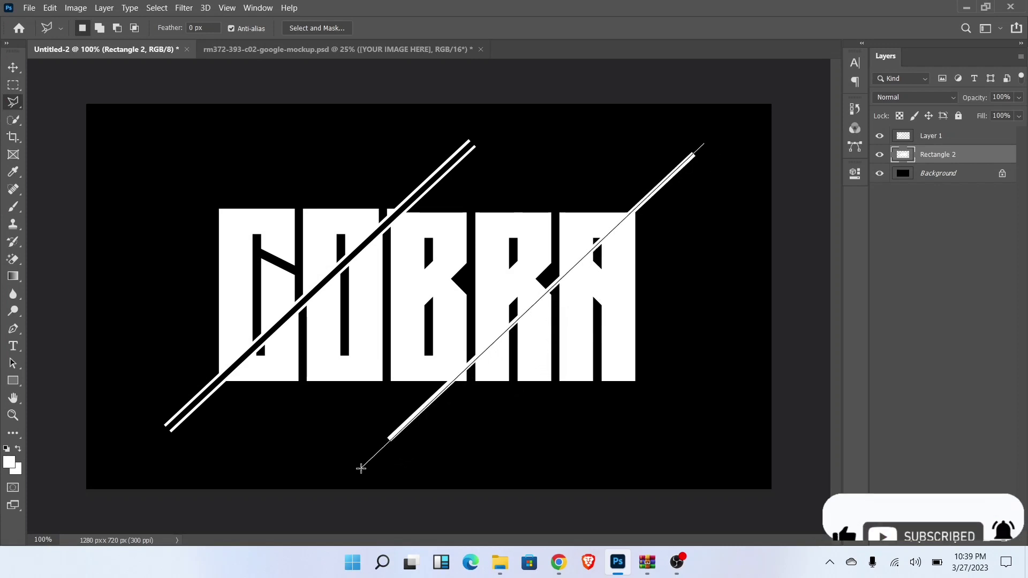
left_click(362, 464)
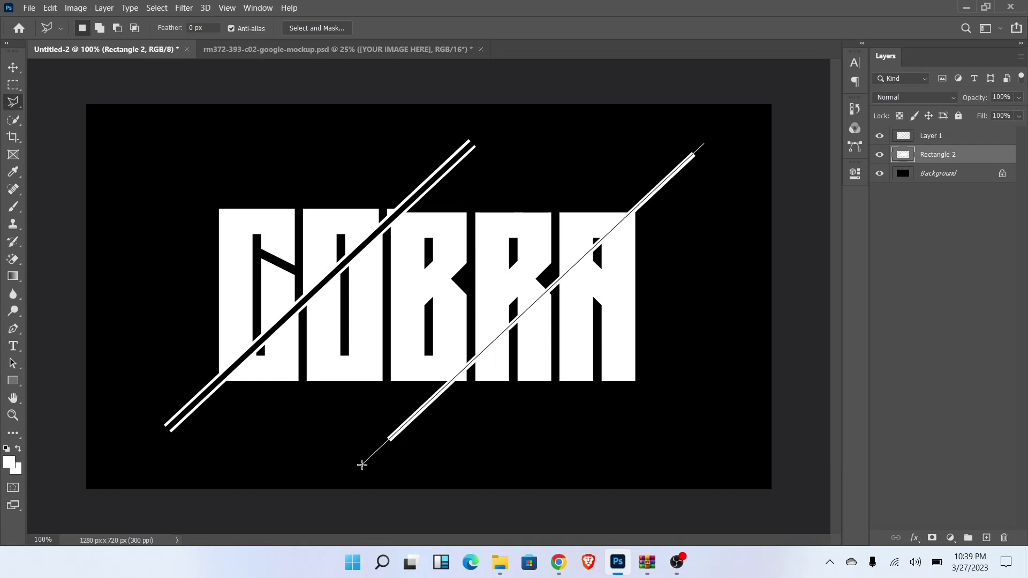
left_click(715, 430)
left_click(706, 141)
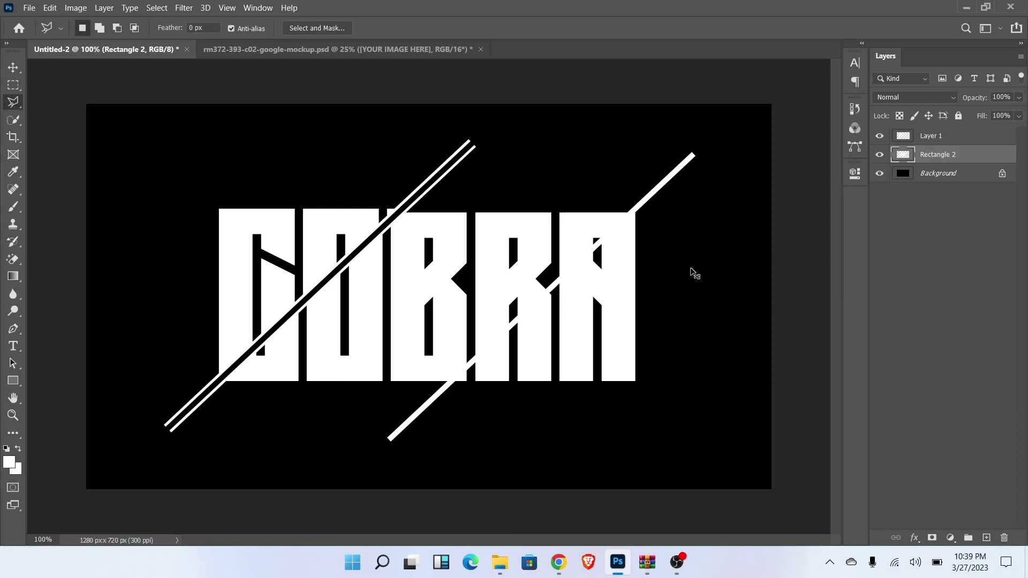
- Cut the right slice onto Layer 2, realign it and nudge it up
key("Delete")
key("ctrl+d")
key("ctrl+v")
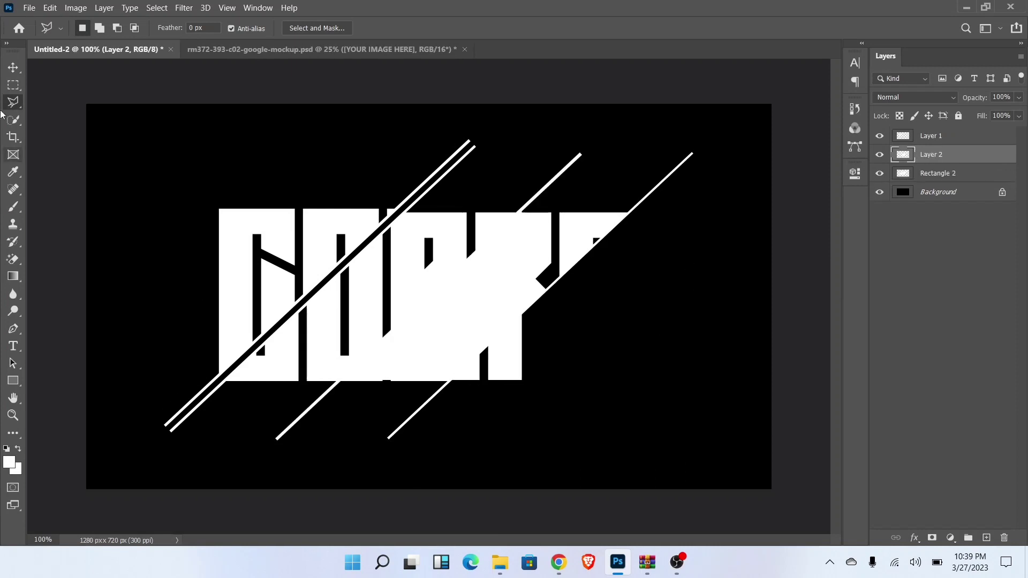
left_click(13, 67)
left_click_drag(482, 317, 608, 321)
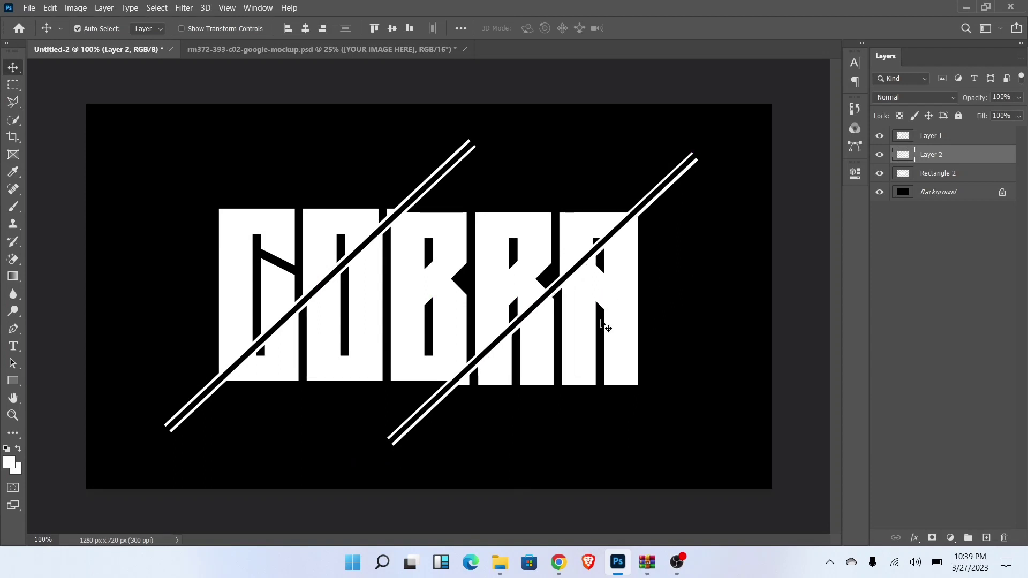
key("Up")
key("Up")
key("Up")
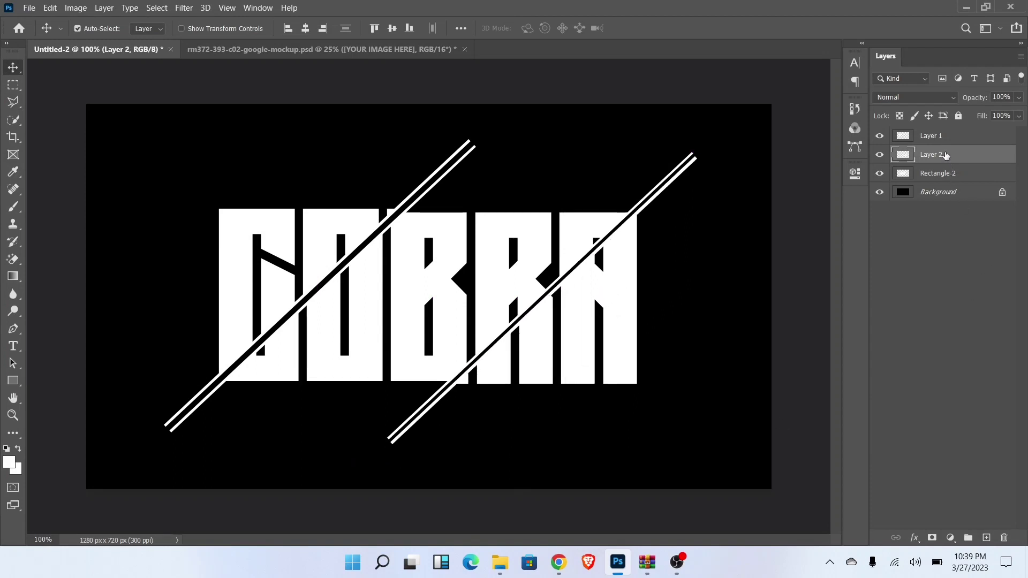
- Give Layer 2 0% fill opacity and a 4 px stroke for hollow outlined letters
right_click(936, 159)
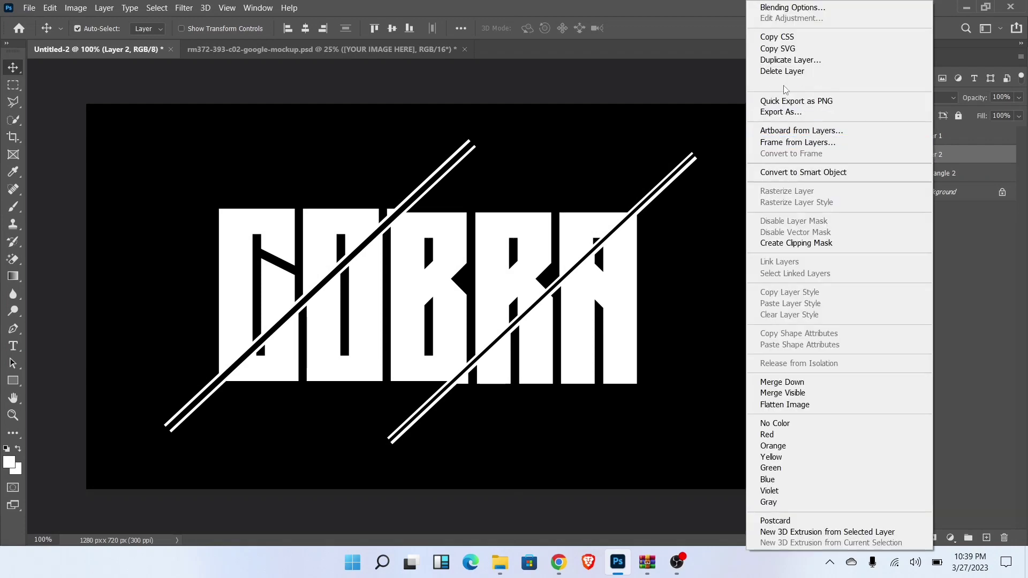
left_click(788, 9)
left_click_drag(768, 178, 717, 176)
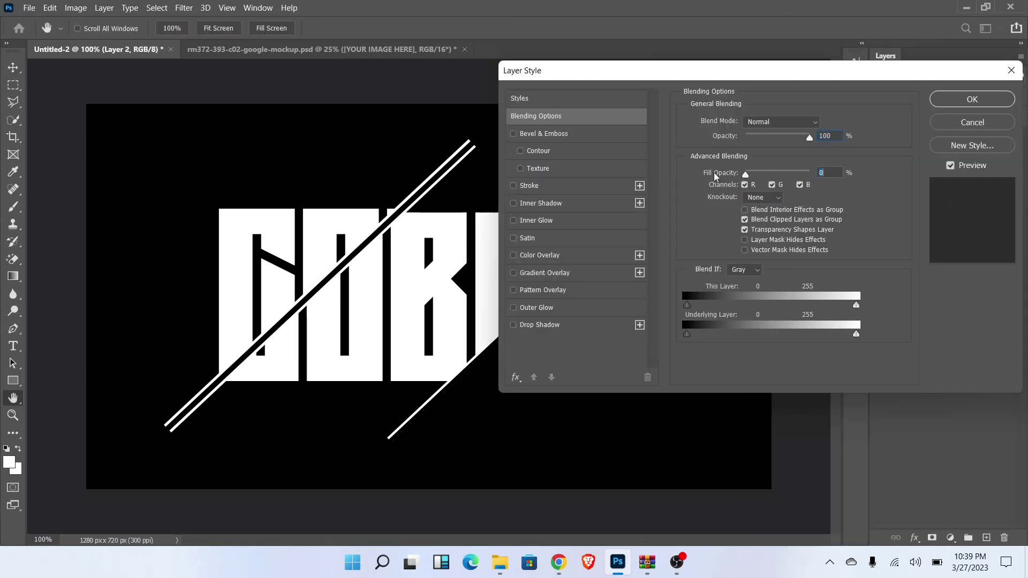
left_click(559, 188)
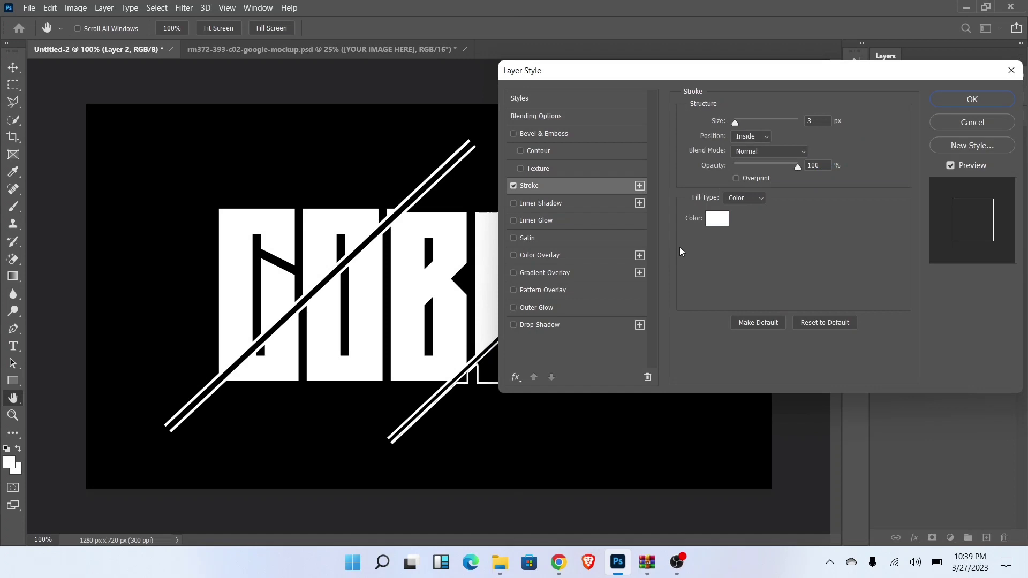
left_click_drag(738, 81, 169, 59)
left_click(249, 99)
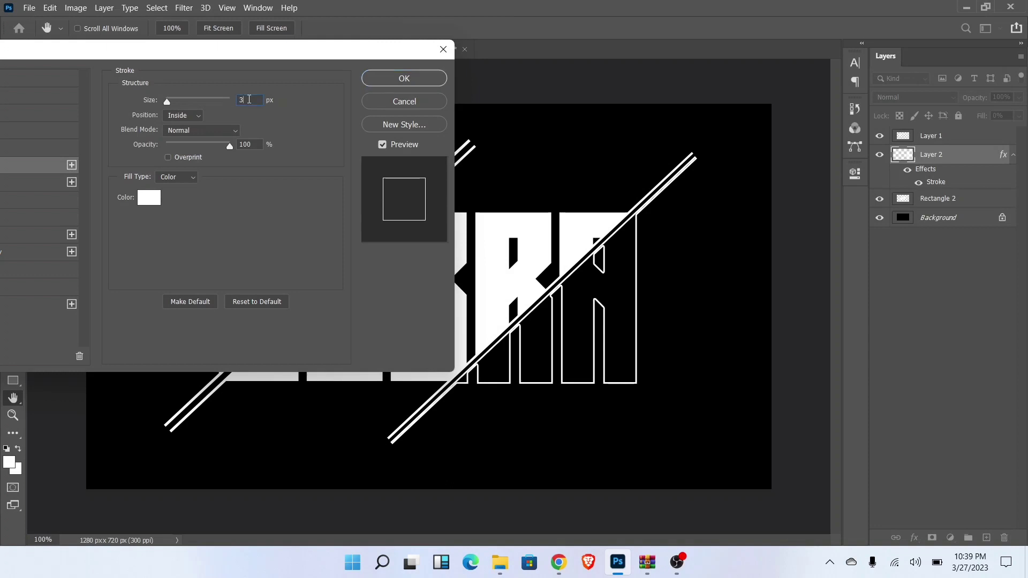
key("Up")
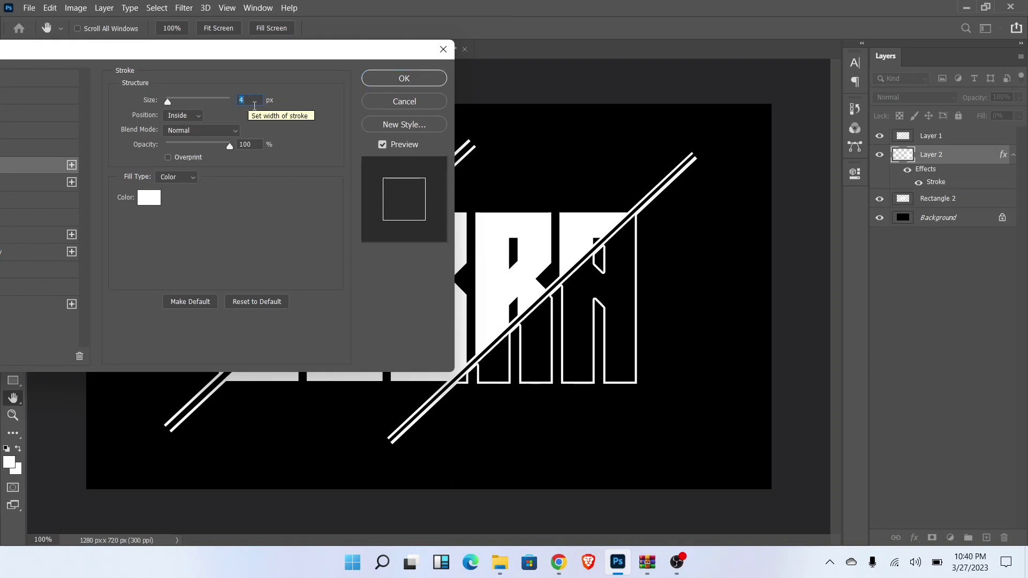
left_click(428, 79)
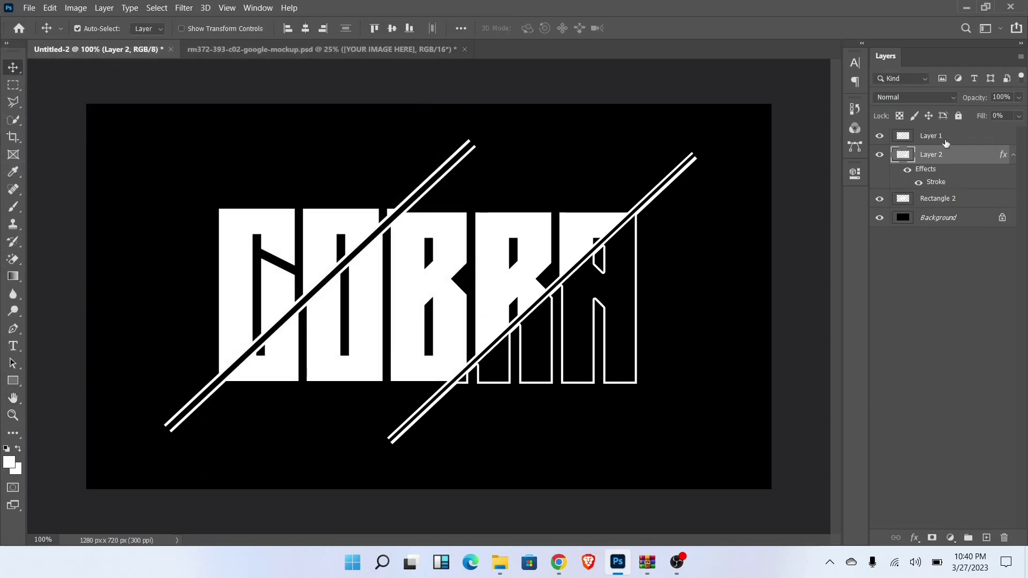
left_click(946, 142)
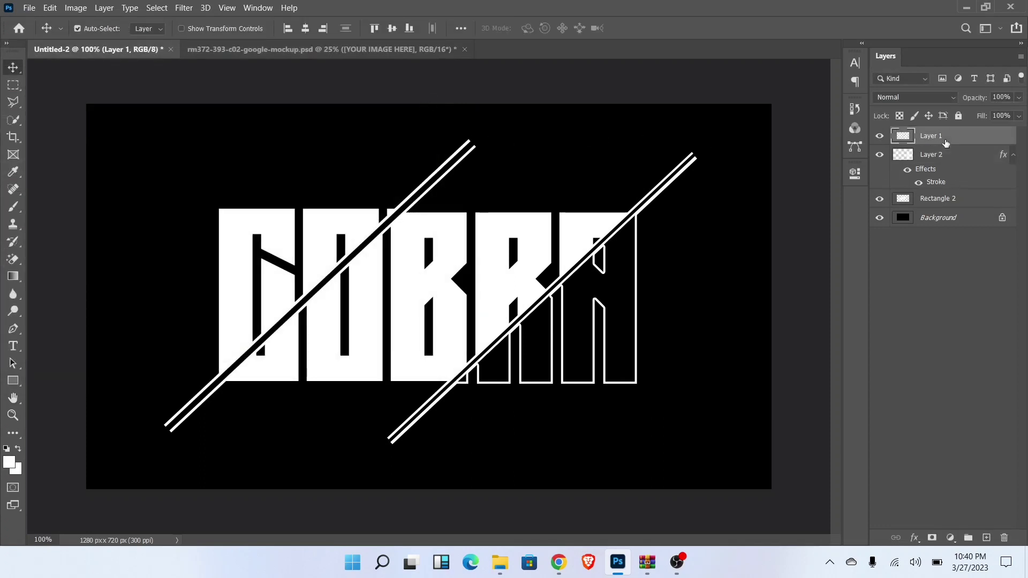
- Add a Color Overlay effect in Rectangle 2's layer style
left_click(952, 202)
right_click(952, 202)
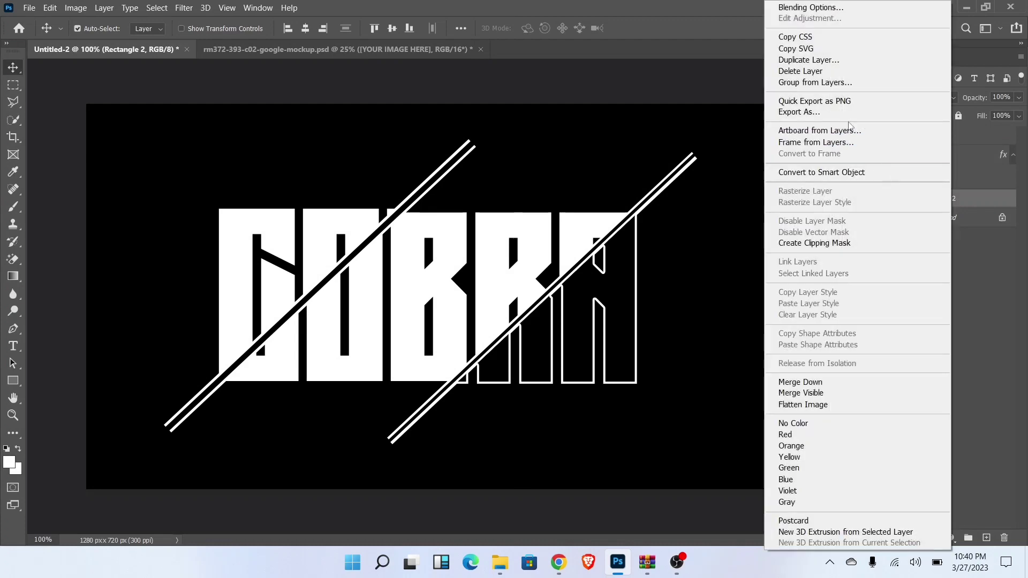
left_click(822, 9)
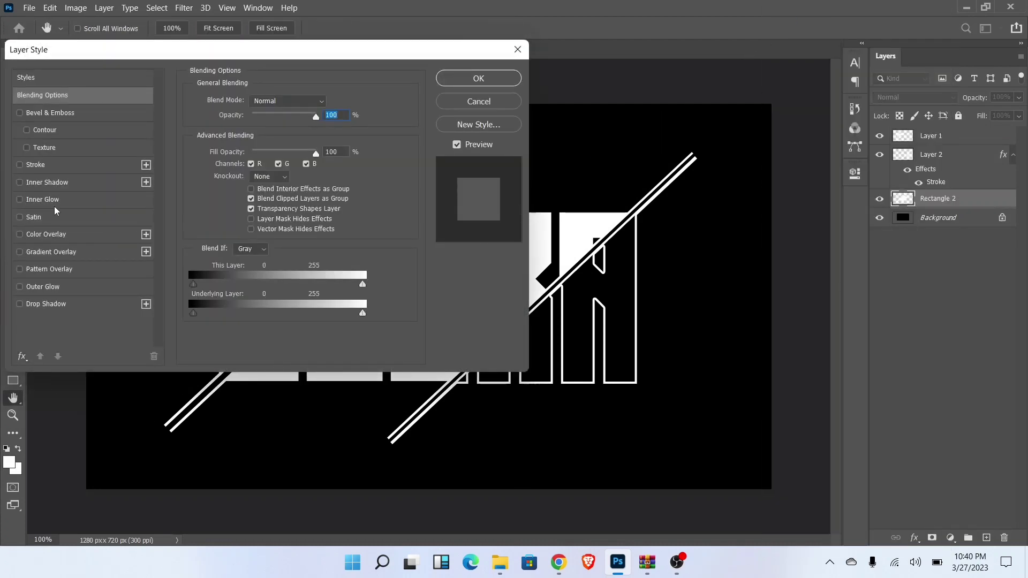
left_click_drag(98, 58, 618, 45)
left_click(568, 221)
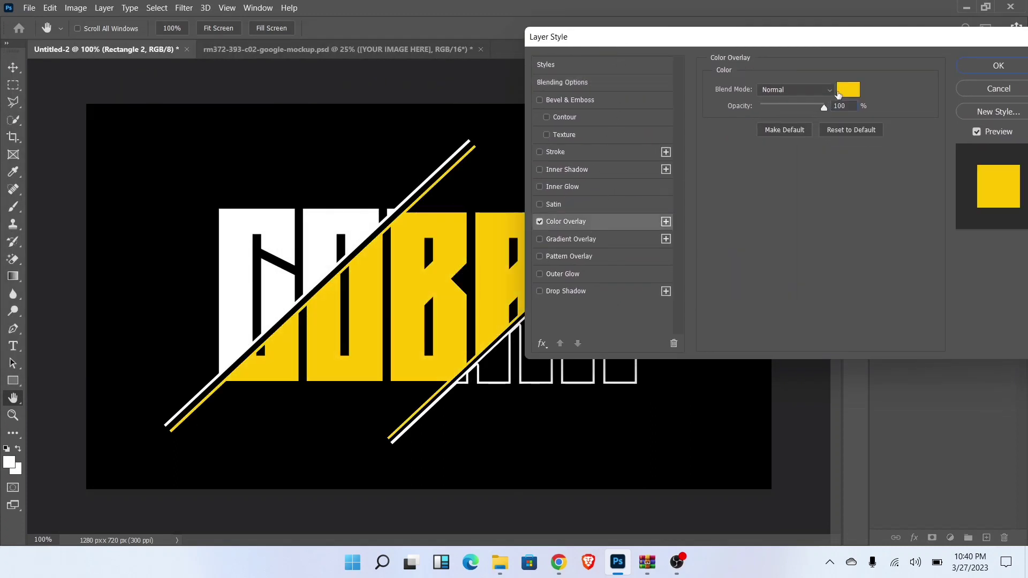
- Set the overlay colour to bright yellow #ffd801 and apply the style
left_click(847, 89)
type("f00000")
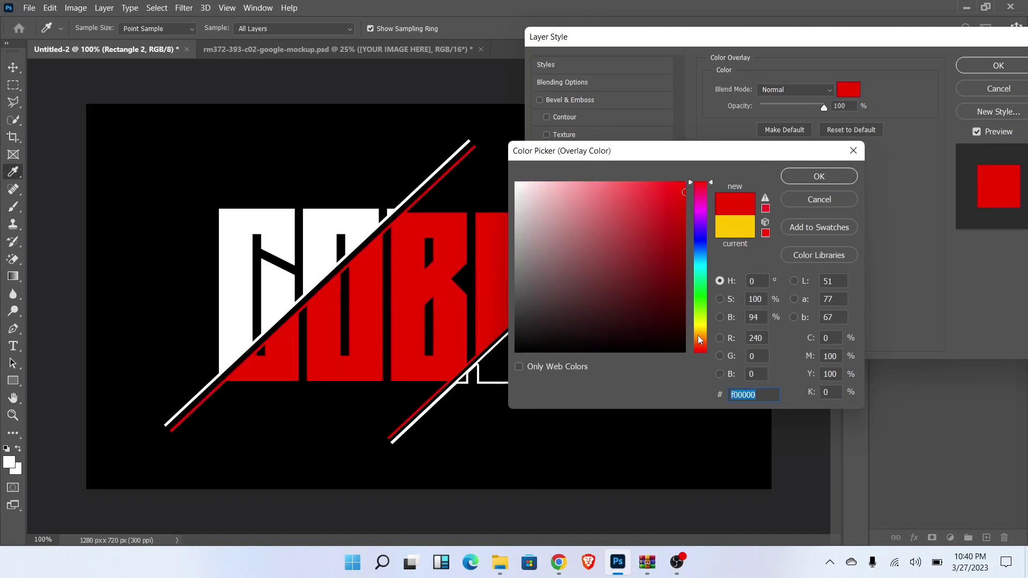
left_click_drag(700, 340, 700, 326)
left_click(683, 282)
left_click(682, 199)
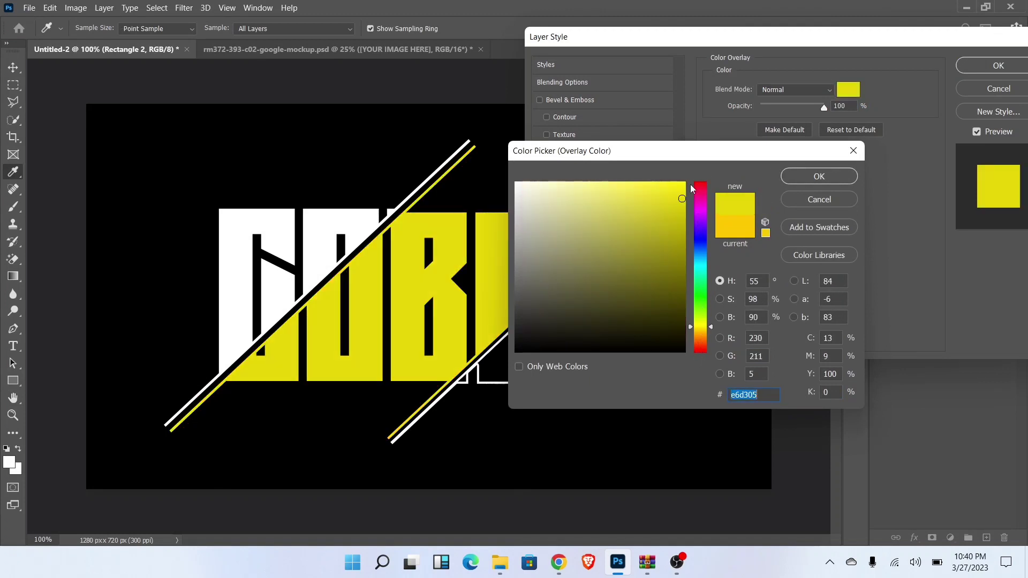
left_click(684, 183)
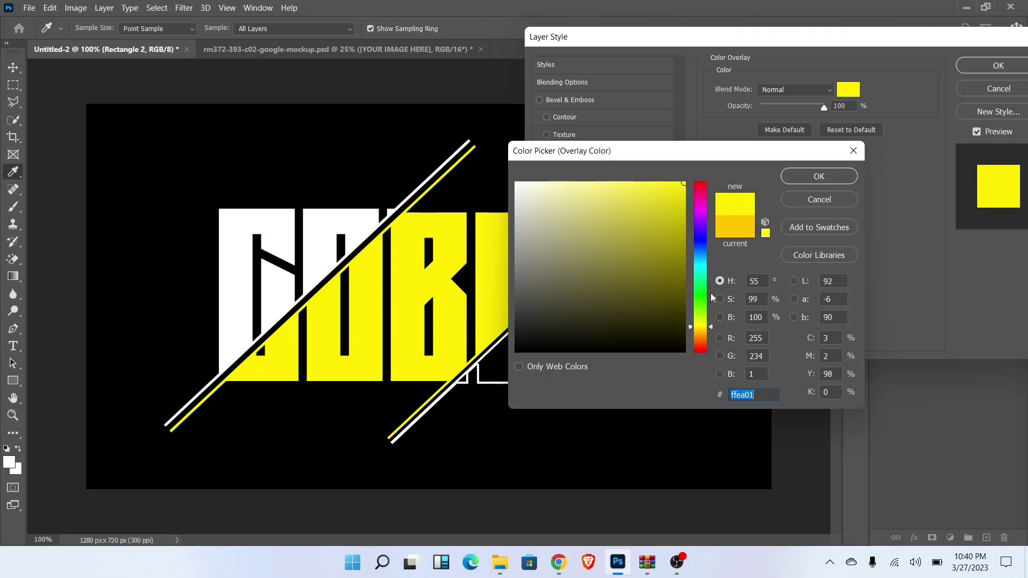
left_click_drag(699, 328, 699, 328)
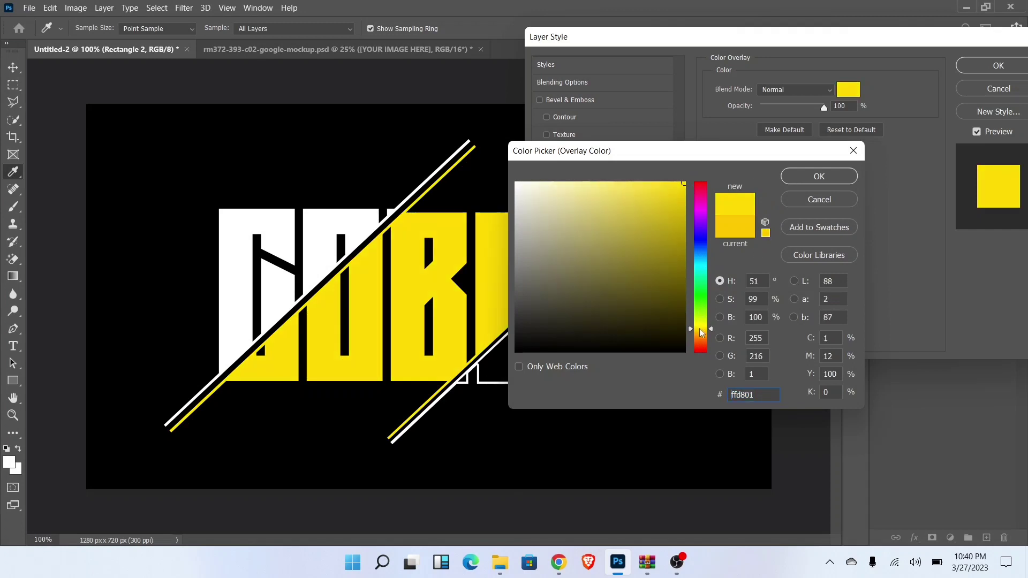
left_click(809, 177)
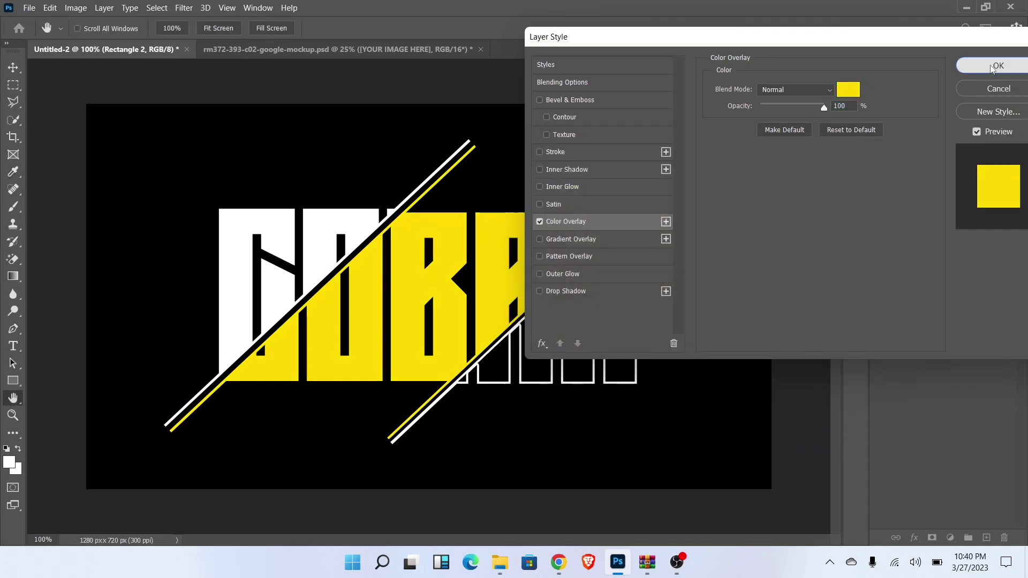
left_click(985, 66)
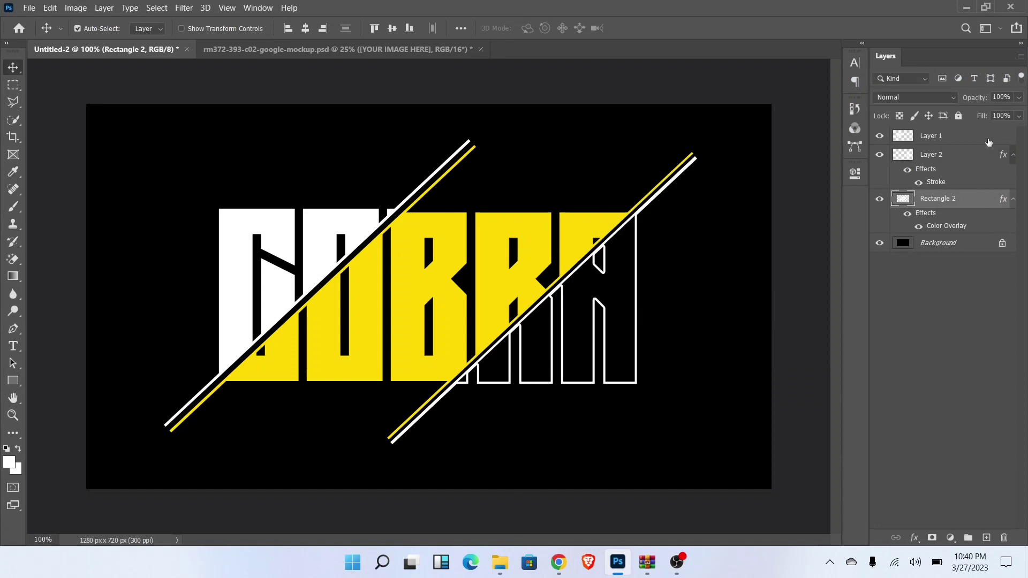
- Convert Layer 1 through Rectangle 2 into one smart object
left_click(958, 138)
left_click(947, 201, "shift")
right_click(946, 202)
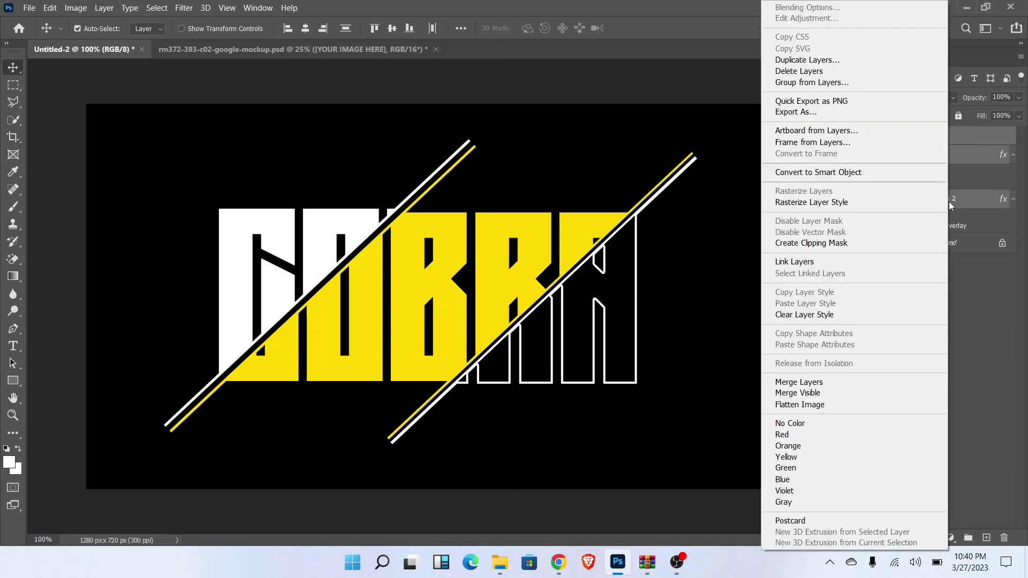
left_click(876, 177)
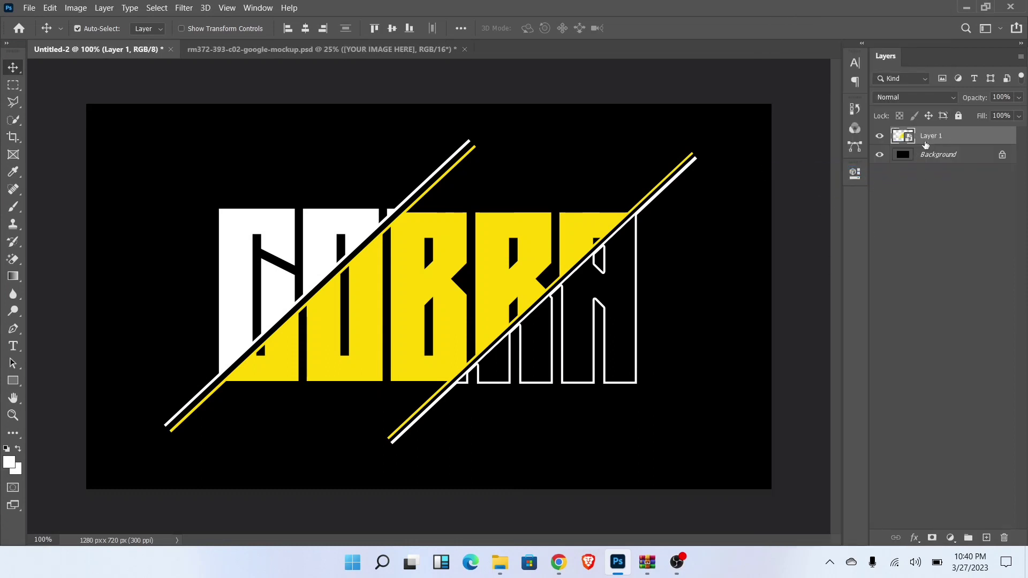
- Switch to the t-shirt mockup document
left_click(313, 50)
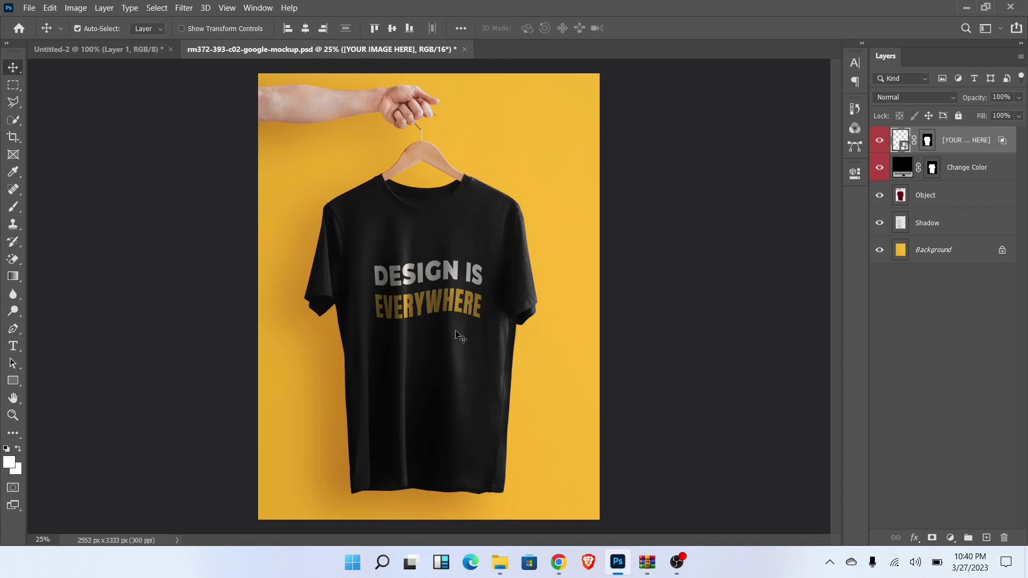
left_click(66, 49)
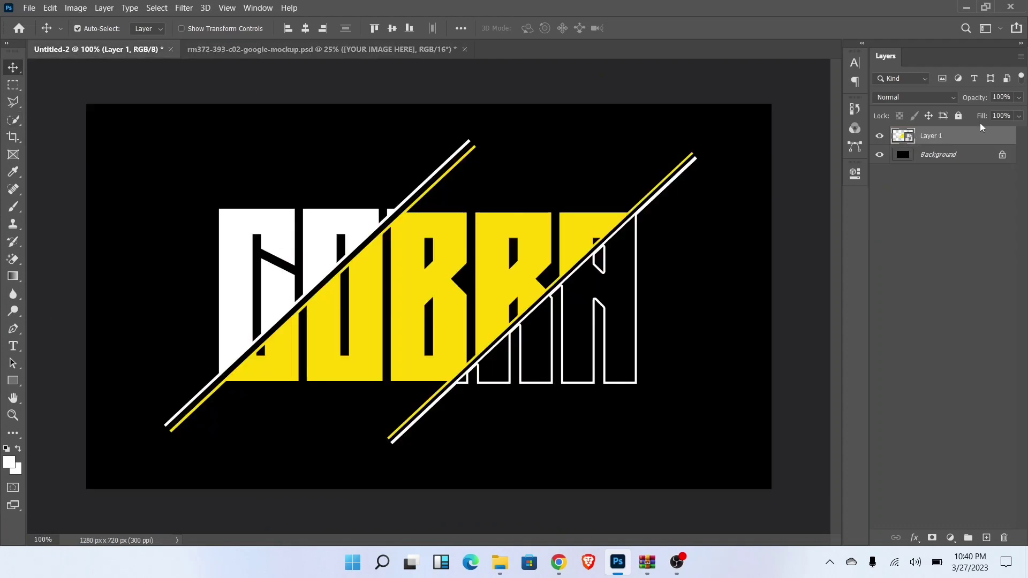
left_click(316, 51)
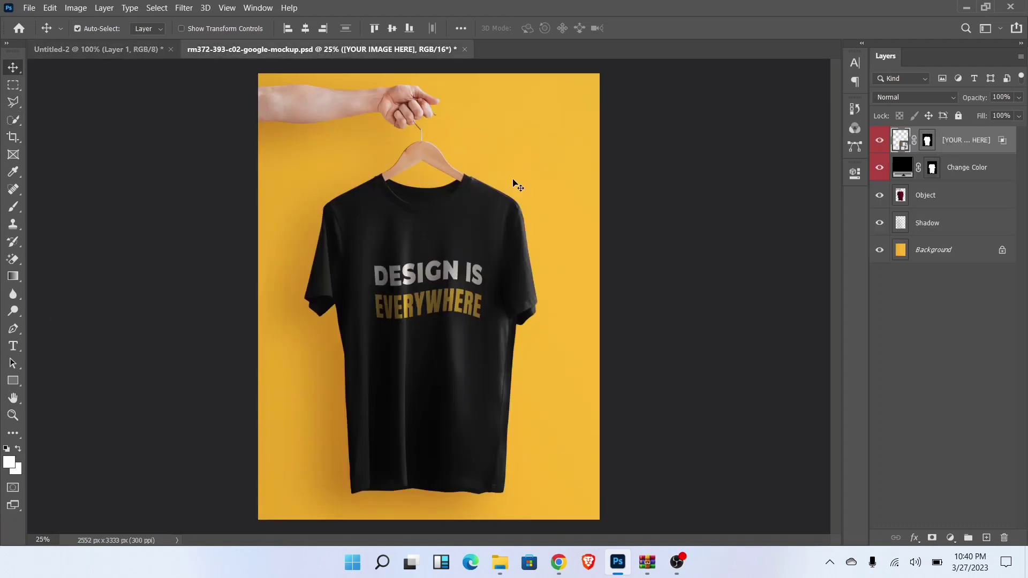
- Paste COBRA into the mockup's design placeholder, moved up and widened
double_click(904, 143)
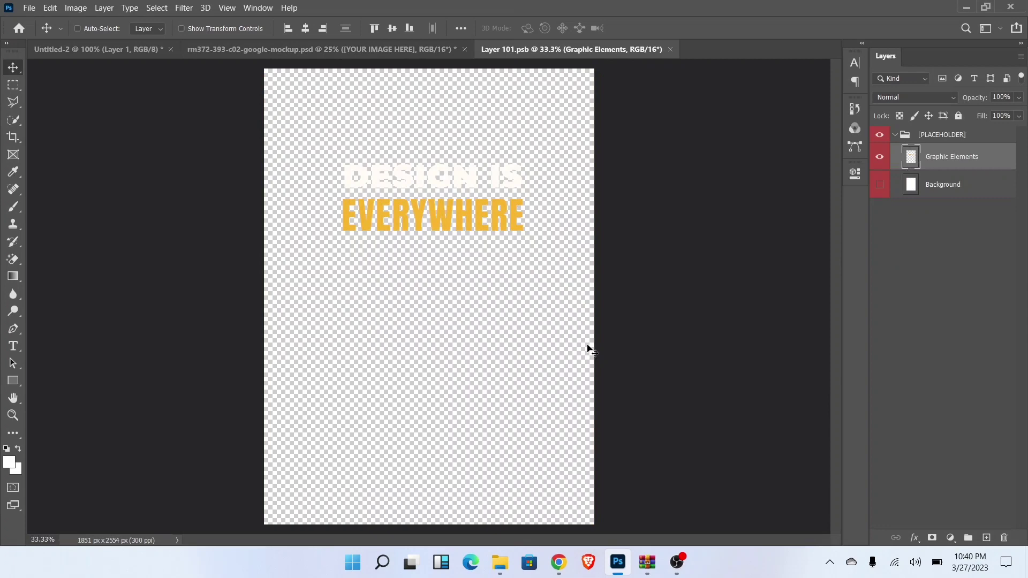
key("ctrl+v")
left_click(580, 238)
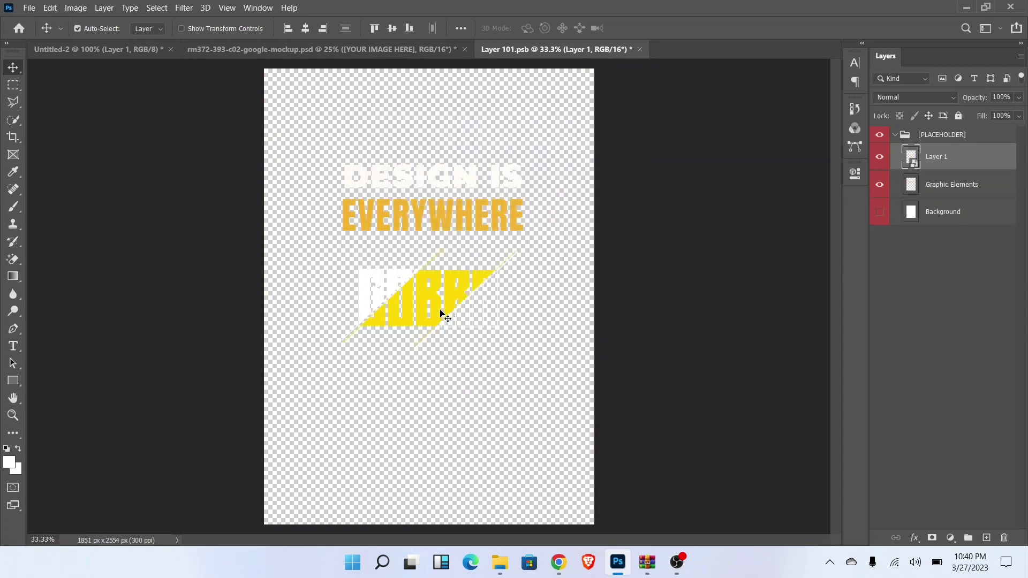
key("ctrl+t")
left_click_drag(443, 311, 556, 197)
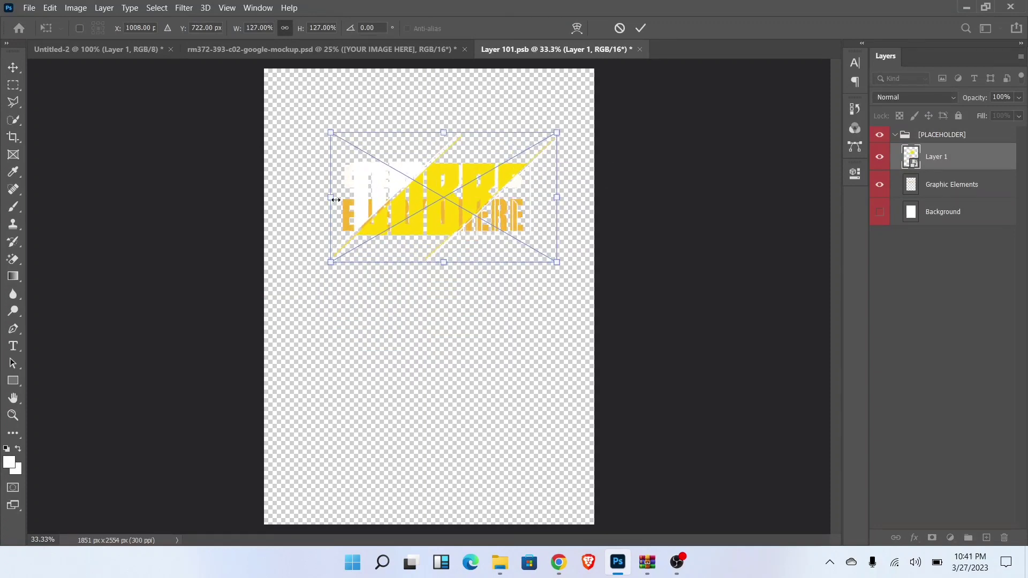
left_click_drag(335, 199, 294, 201)
left_click(640, 28)
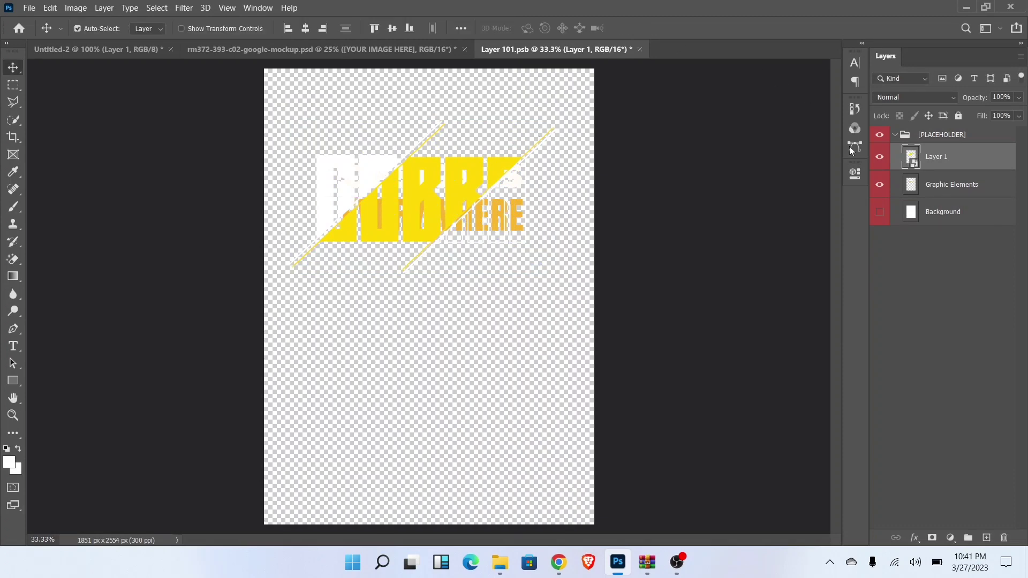
- Hide Graphic Elements, centre COBRA horizontally and enlarge it to about 159.4%
left_click(880, 186)
left_click(300, 28)
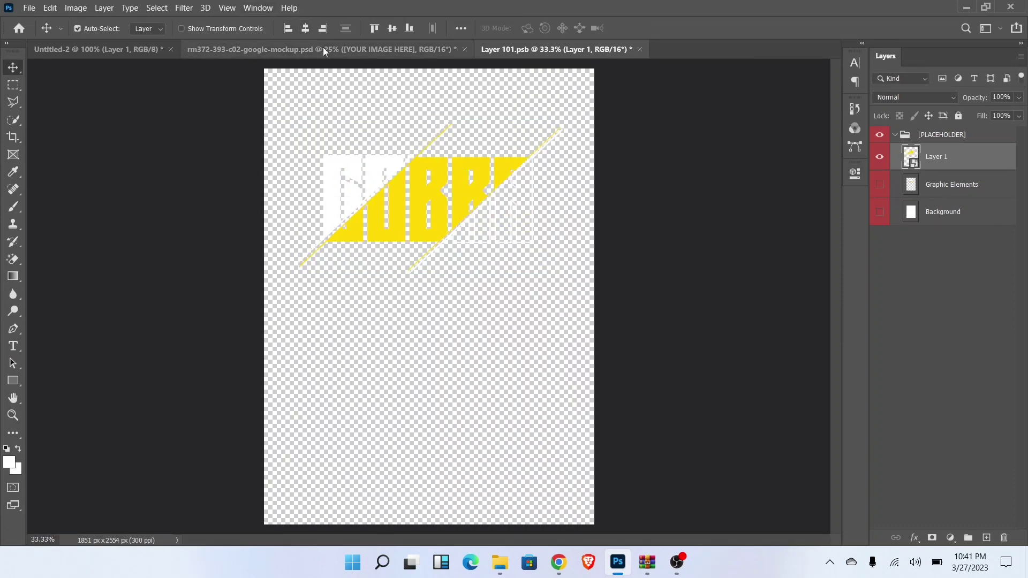
key("ctrl+t")
left_click_drag(562, 201, 570, 201)
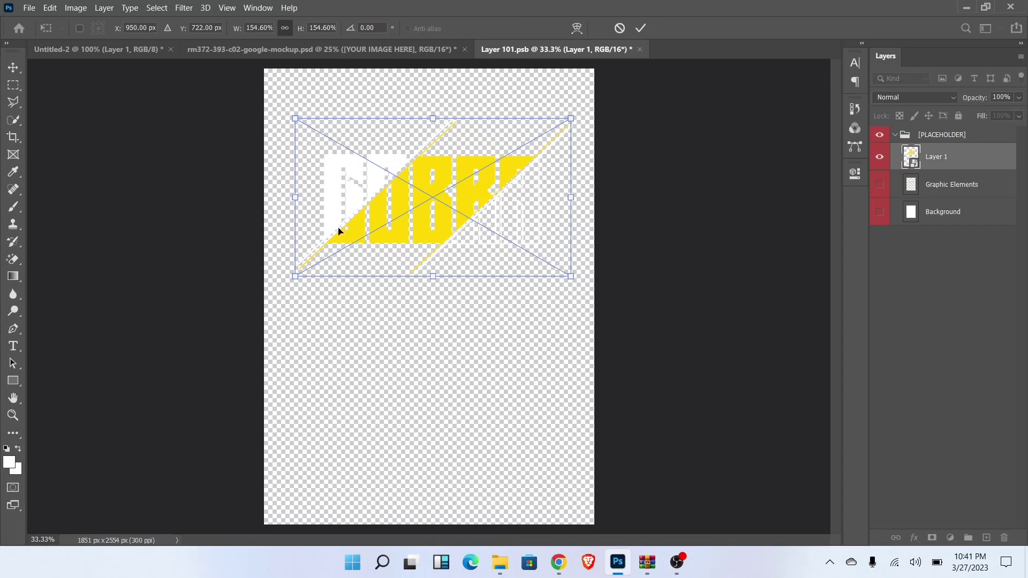
left_click_drag(291, 202, 284, 201)
key("Return")
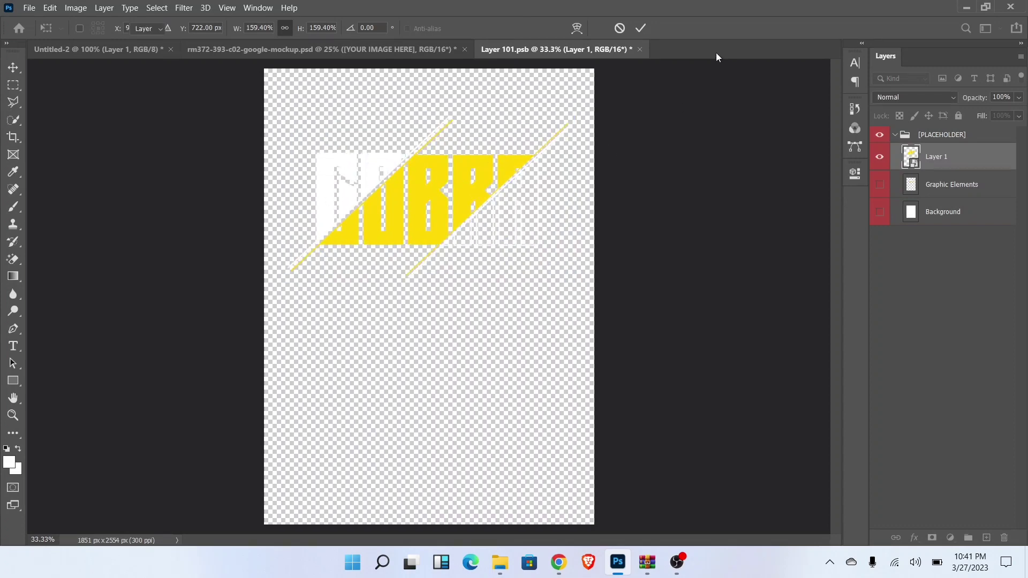
- Save and close Layer 101.psb, then toggle the top layer's visibility to check the COBRA print
left_click(638, 50)
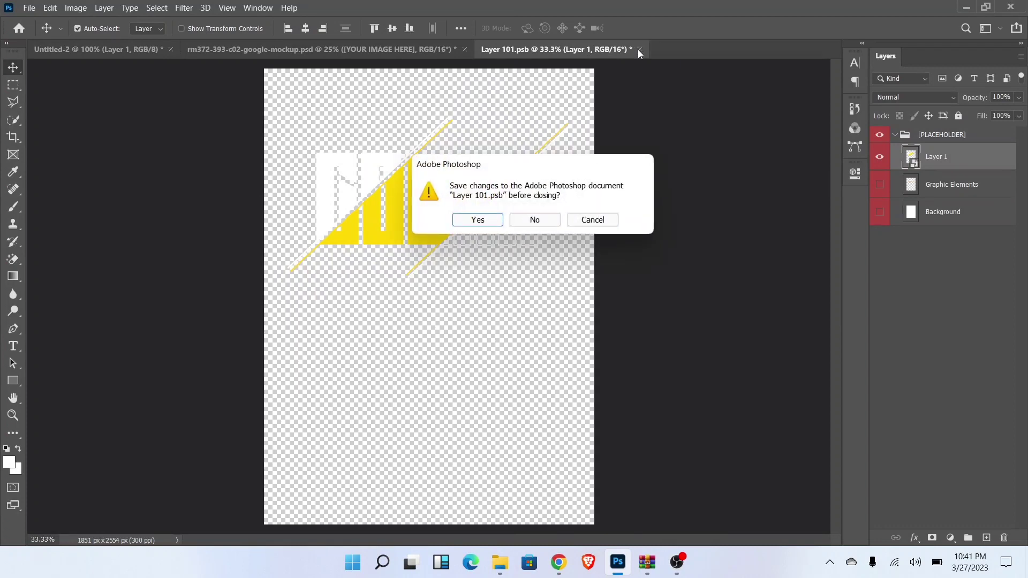
left_click(478, 220)
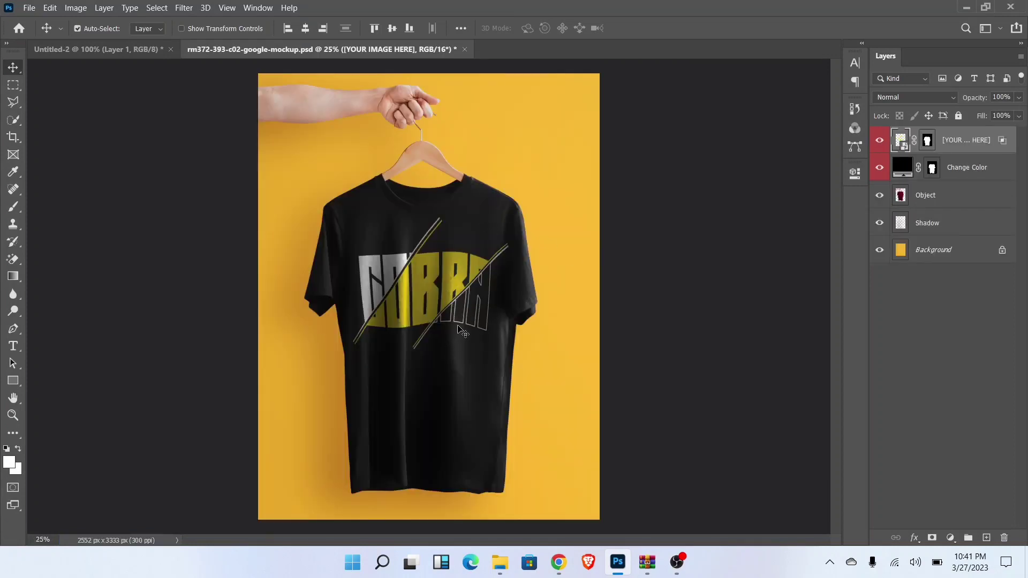
left_click(878, 141)
left_click(878, 141)
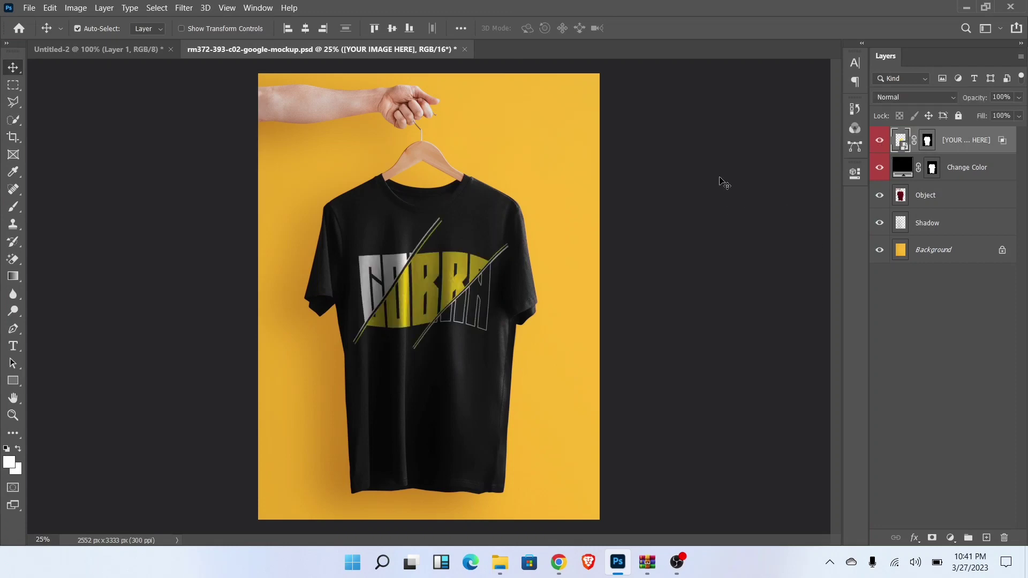